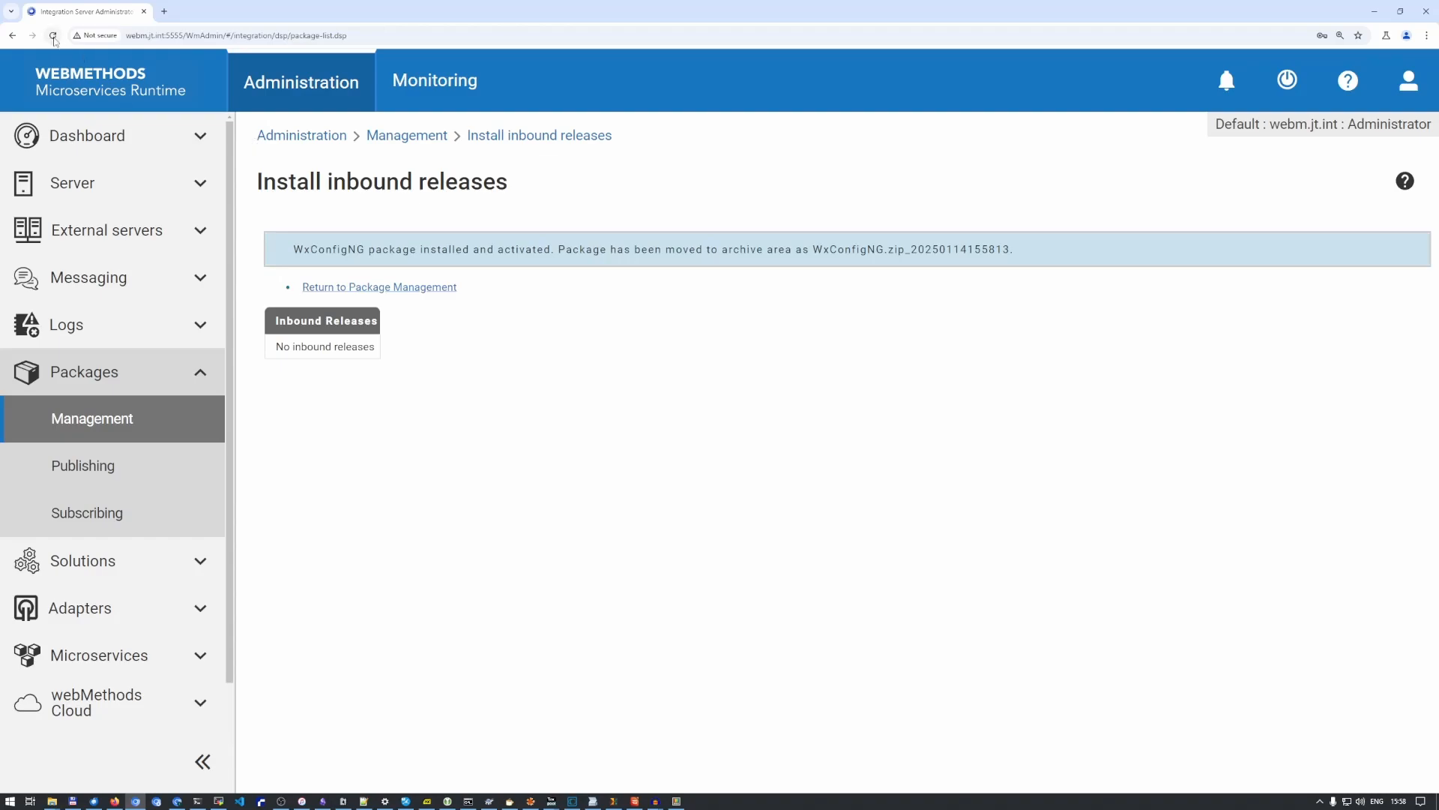
- Reload the Integration Server administration page and open the WxConfig NG solution
{"action": "left_click", "coordinate": [53, 35]}
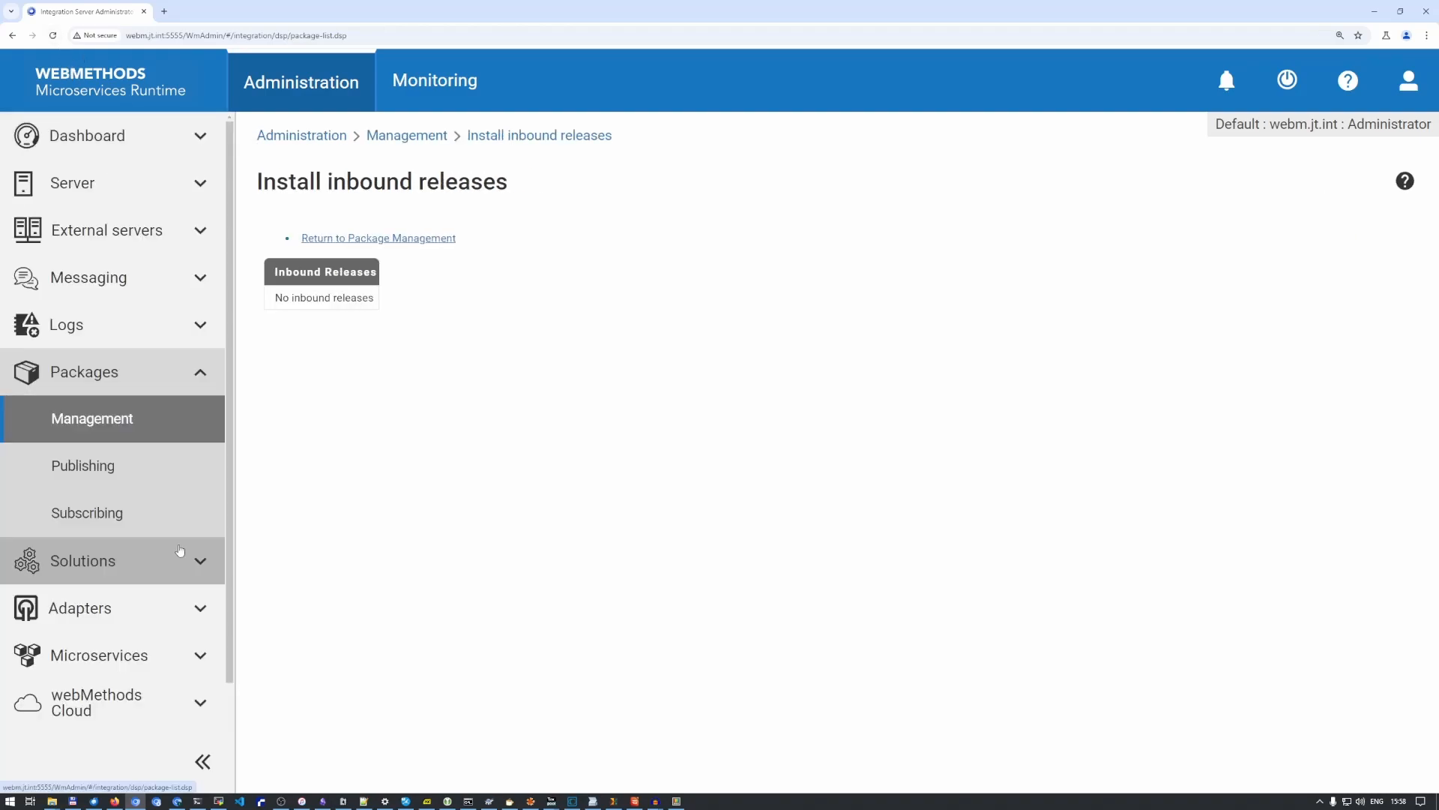
{"action": "left_click", "coordinate": [180, 551]}
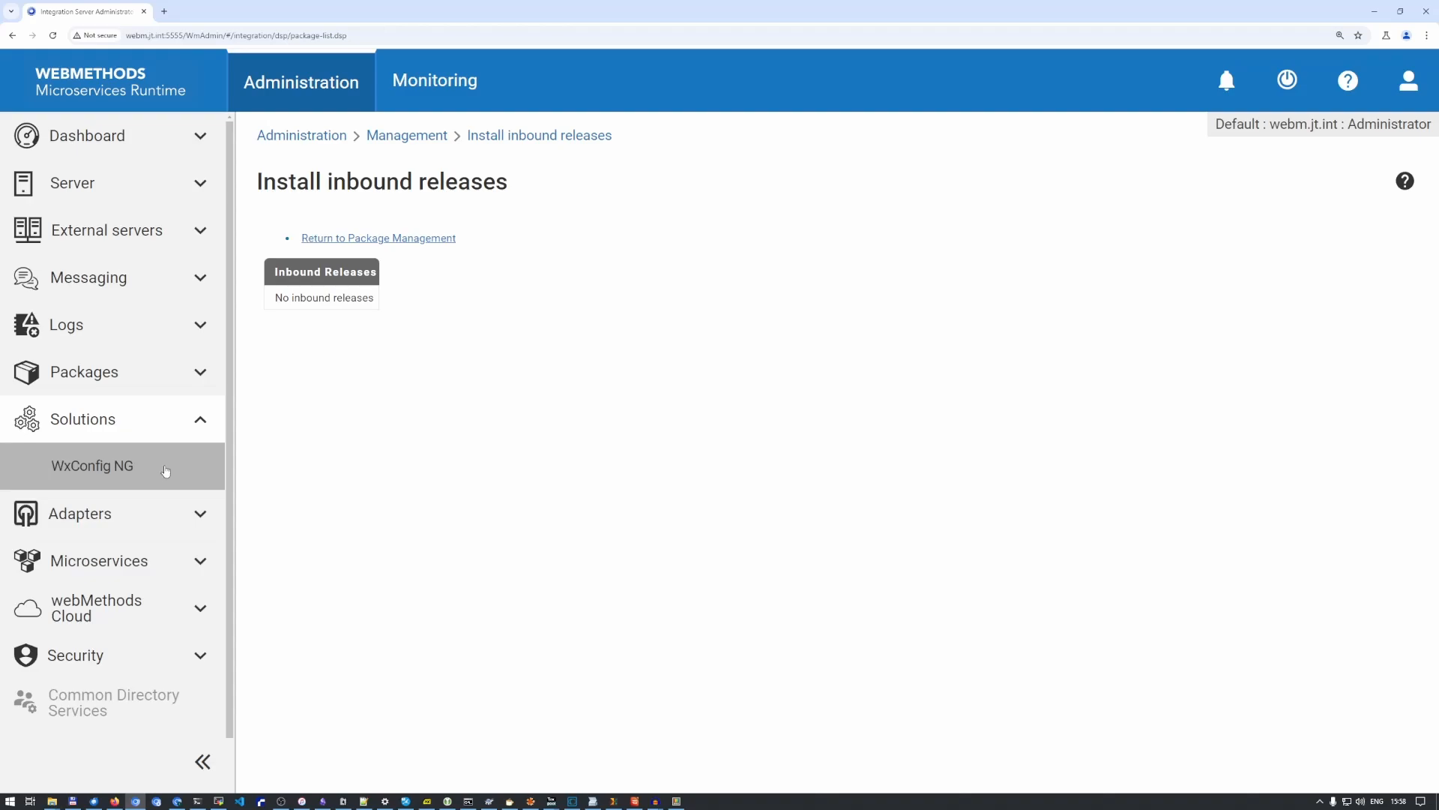
{"action": "left_click", "coordinate": [117, 465]}
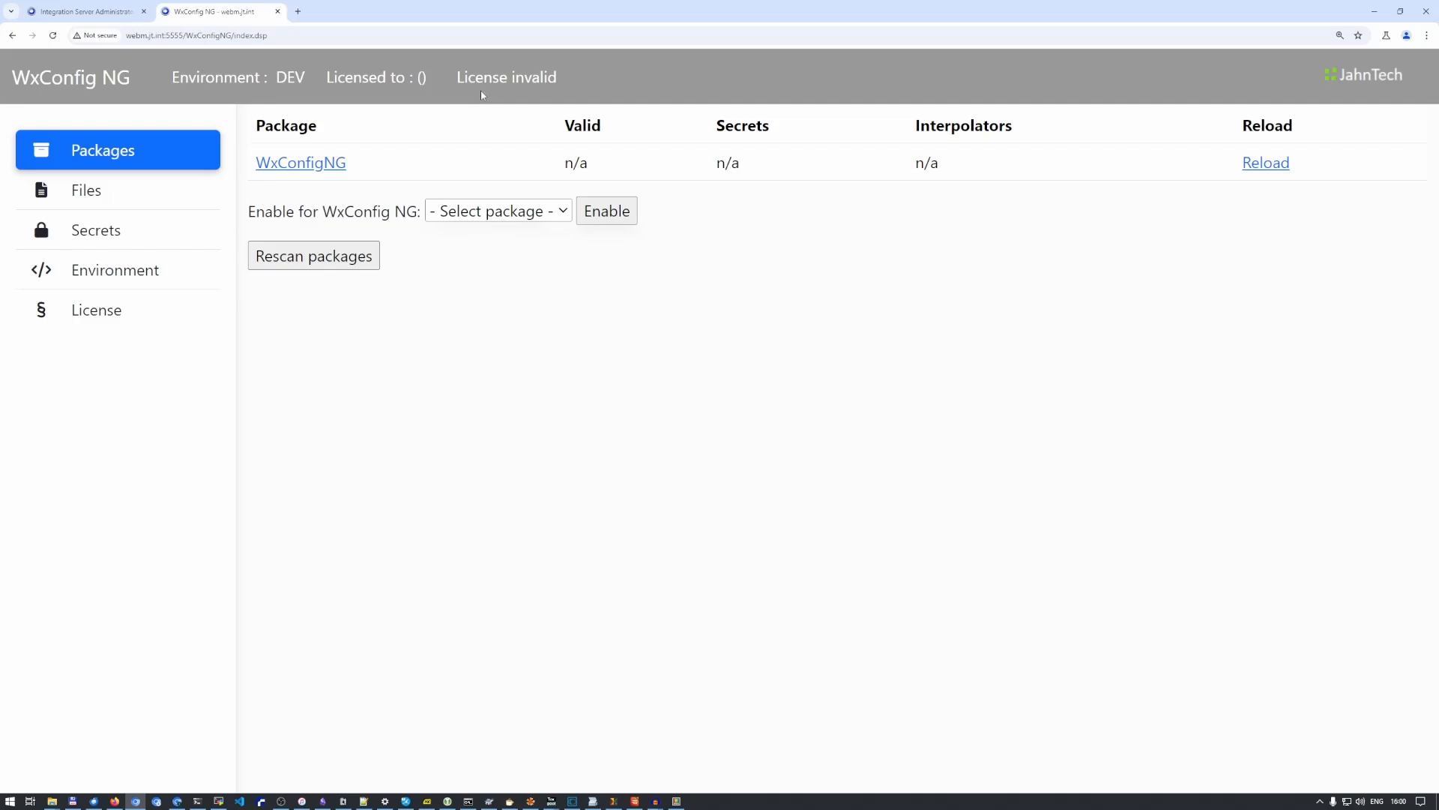
- Paste the WxConfig NG license text, including its license key, into the empty license file and save it
{"action": "left_click", "coordinate": [119, 311]}
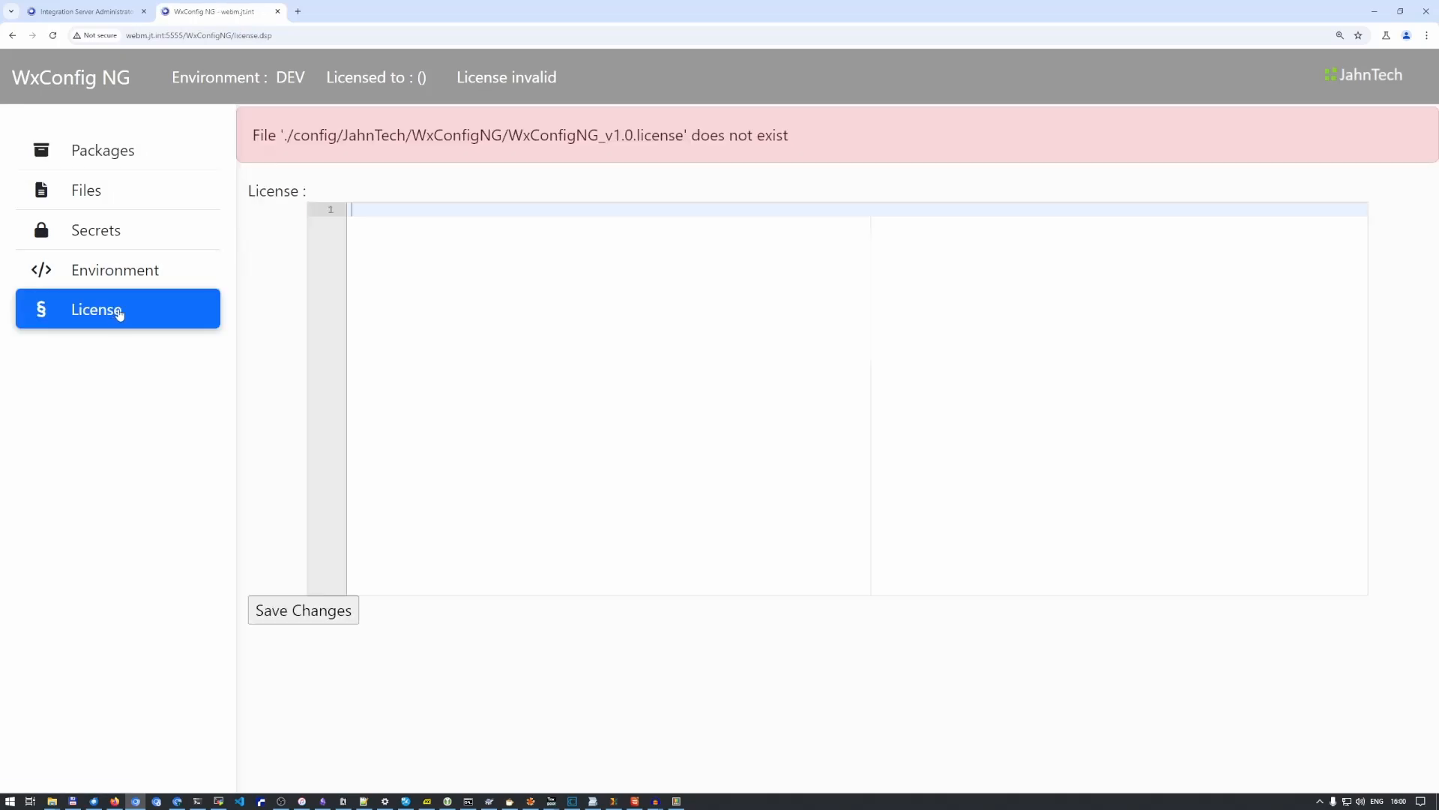
{"action": "right_click", "coordinate": [413, 251]}
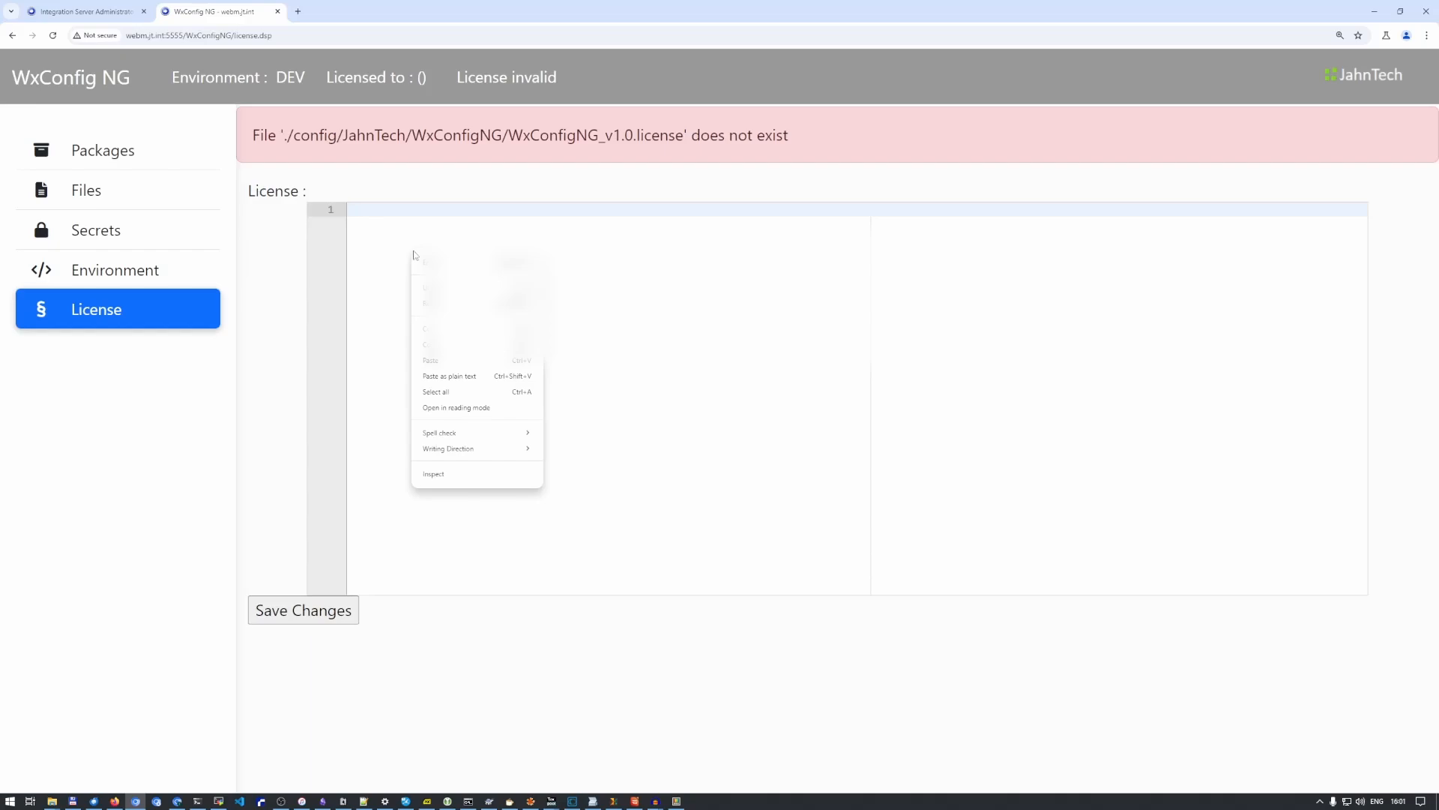
{"action": "left_click", "coordinate": [448, 363]}
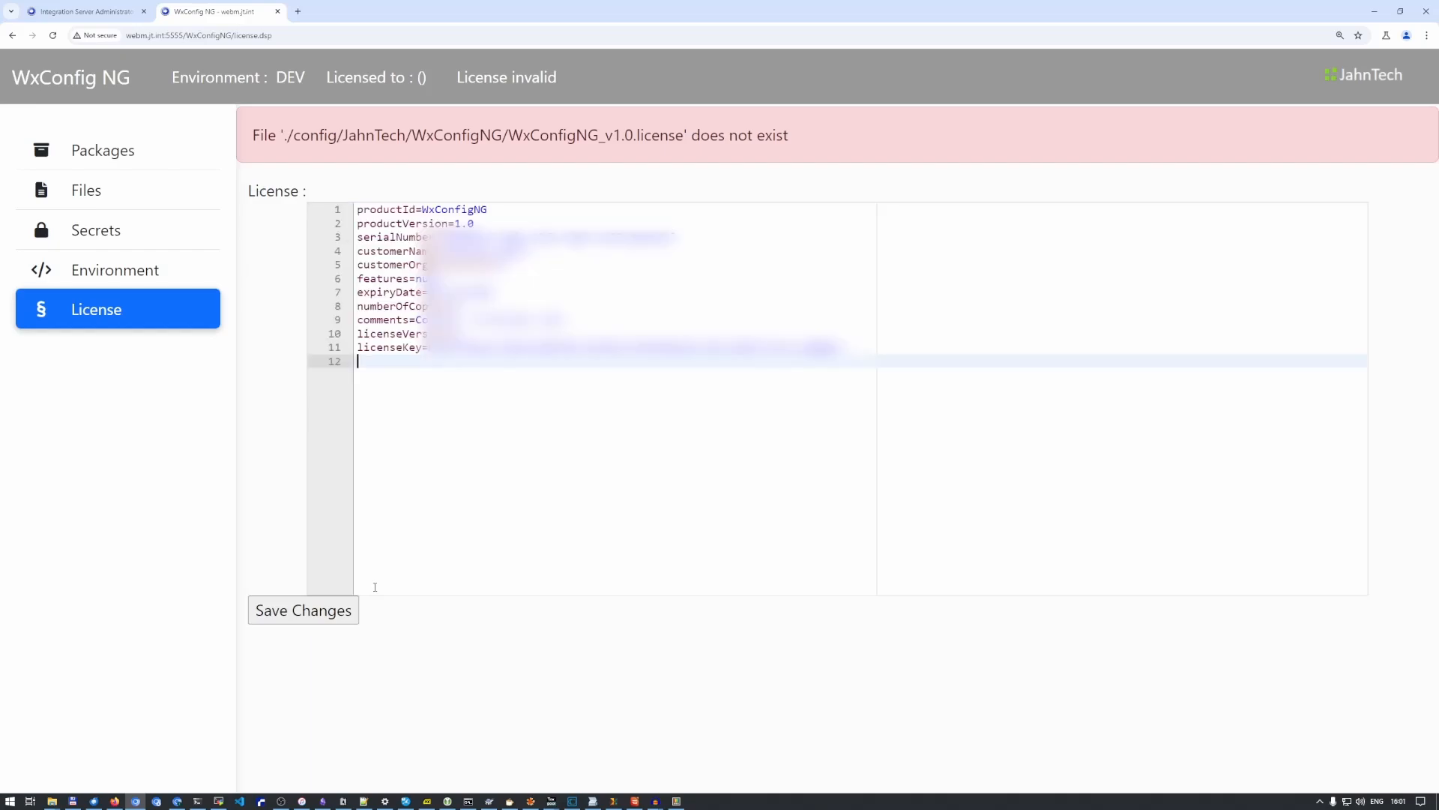
{"action": "left_click", "coordinate": [325, 617]}
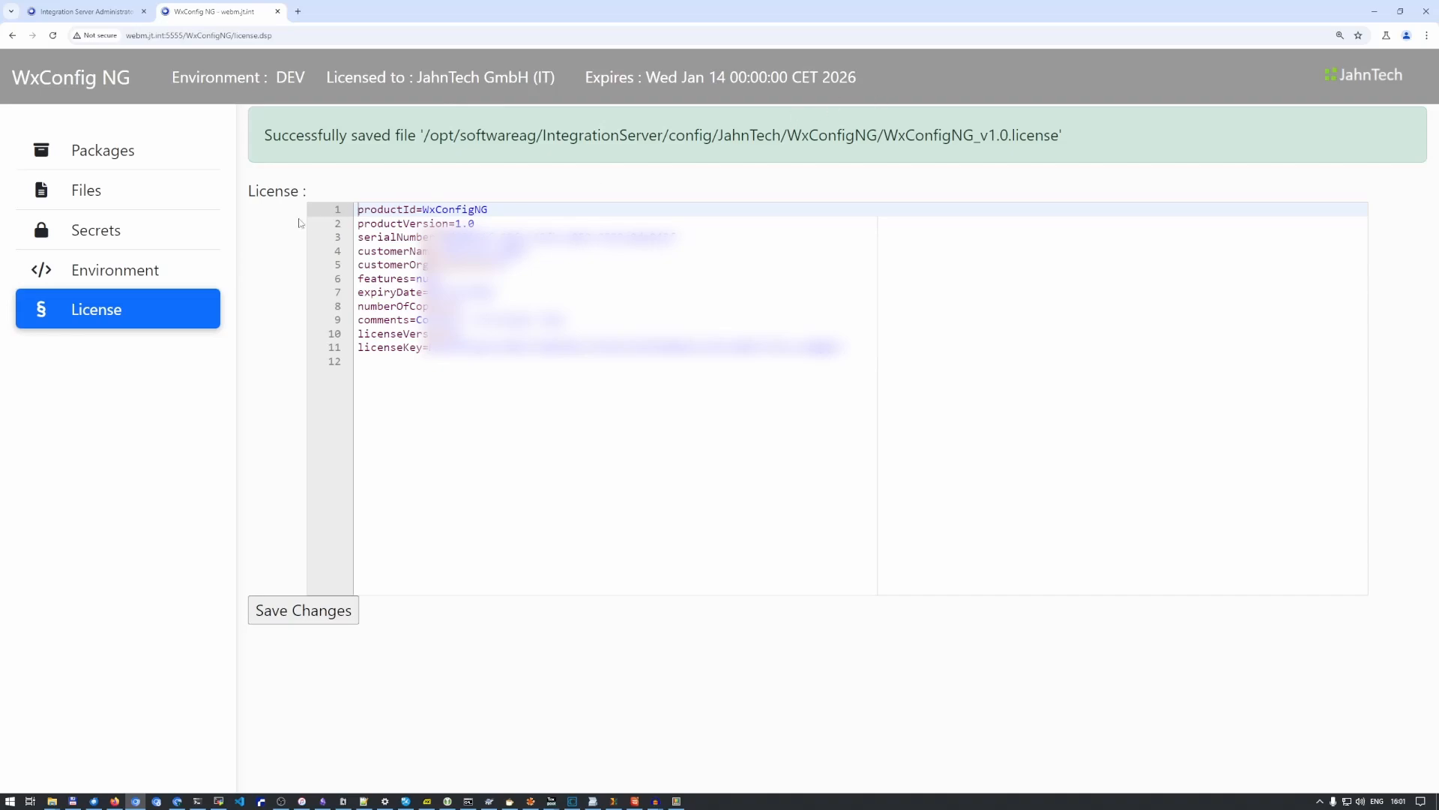
- Review the environment type setting, and enable the ART_update package for WxConfig NG
{"action": "left_click", "coordinate": [136, 272]}
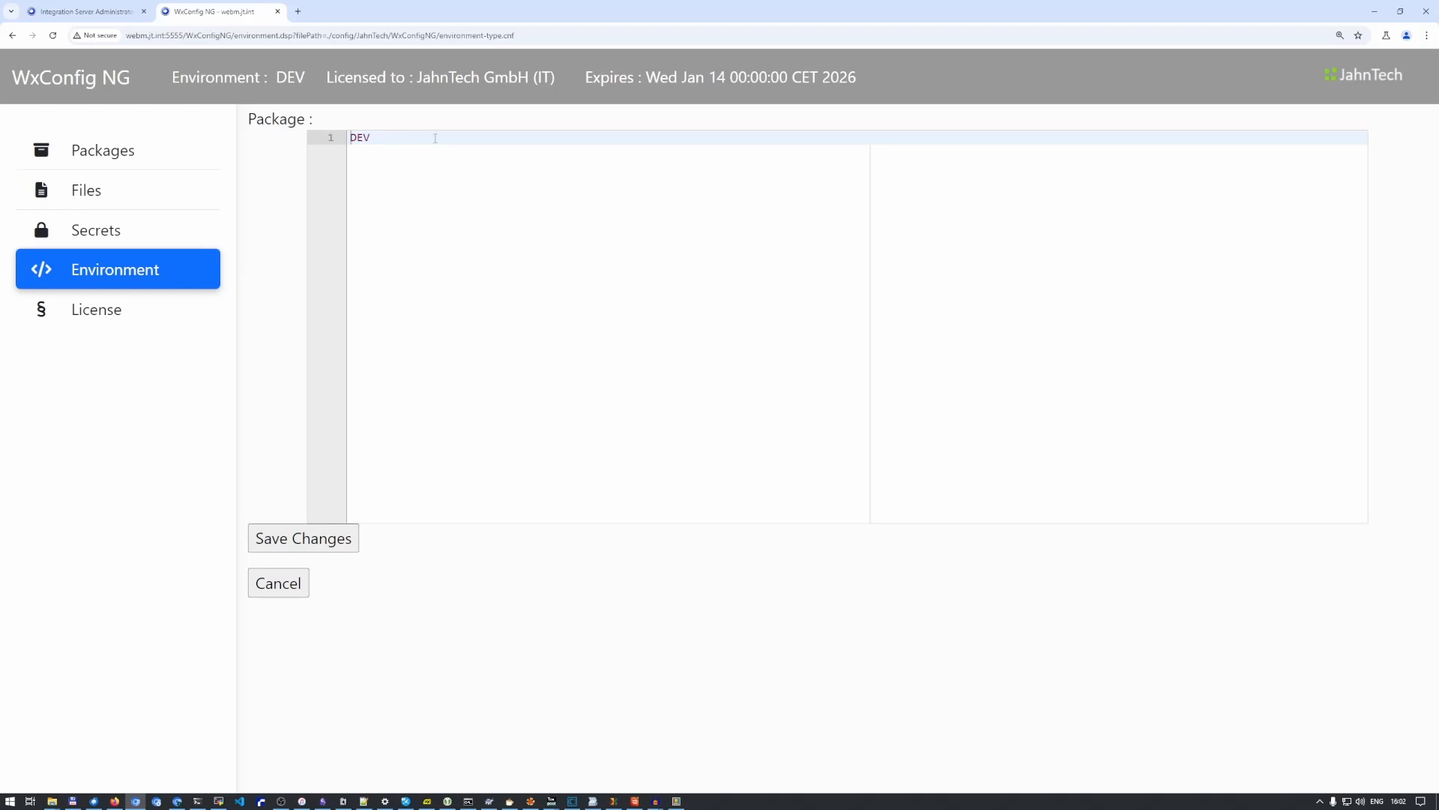
{"action": "left_click", "coordinate": [110, 156]}
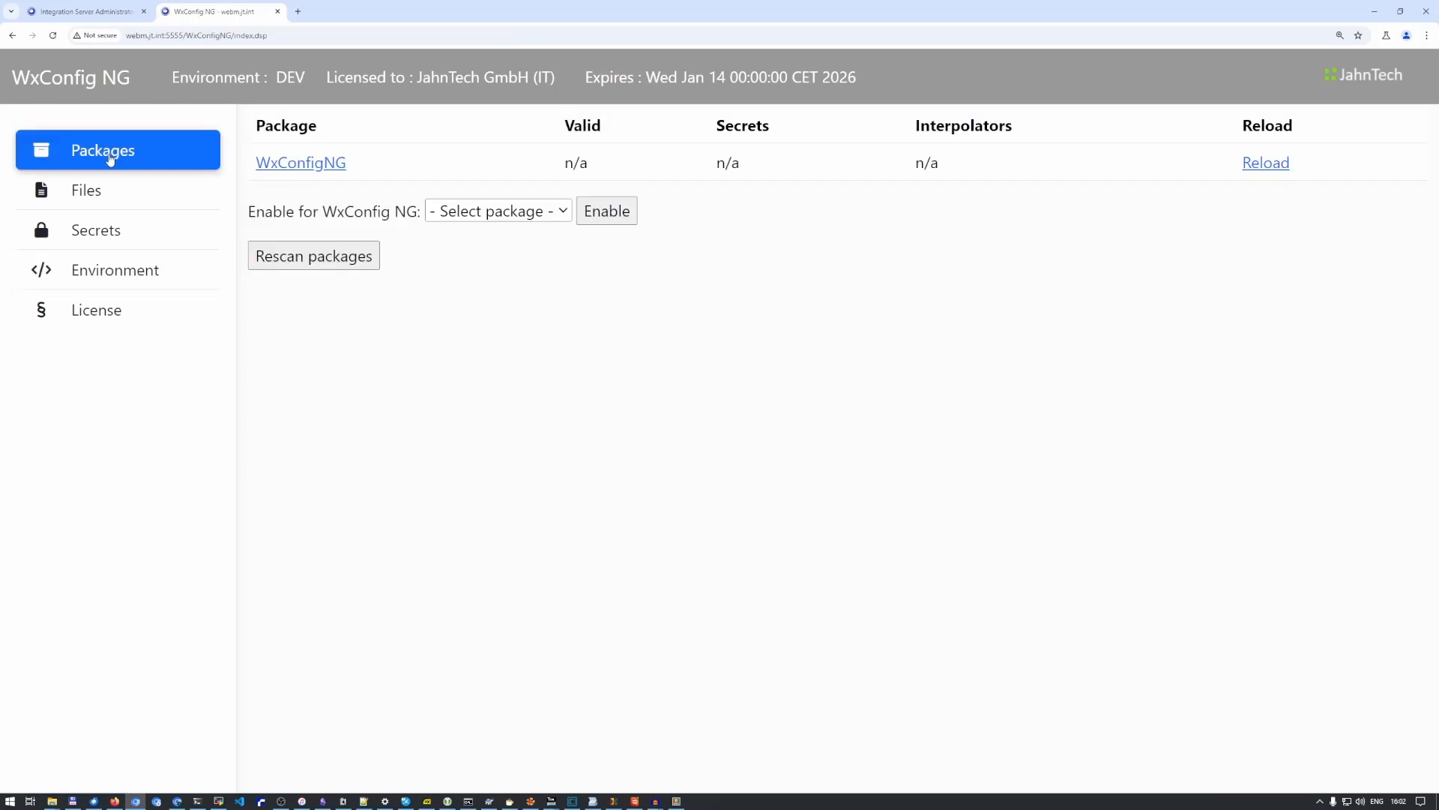
{"action": "left_click", "coordinate": [566, 215]}
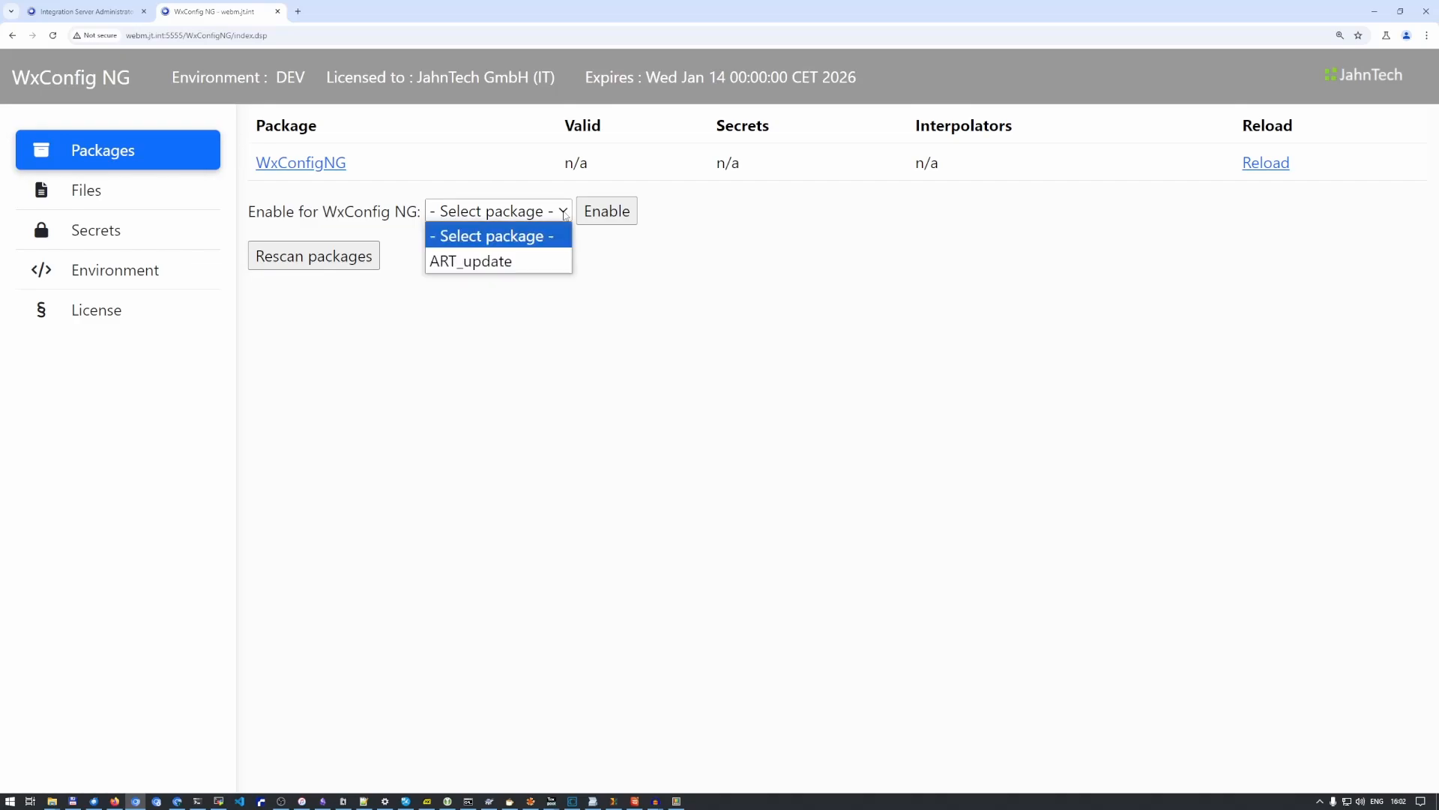
{"action": "left_click", "coordinate": [517, 269]}
{"action": "left_click", "coordinate": [602, 212]}
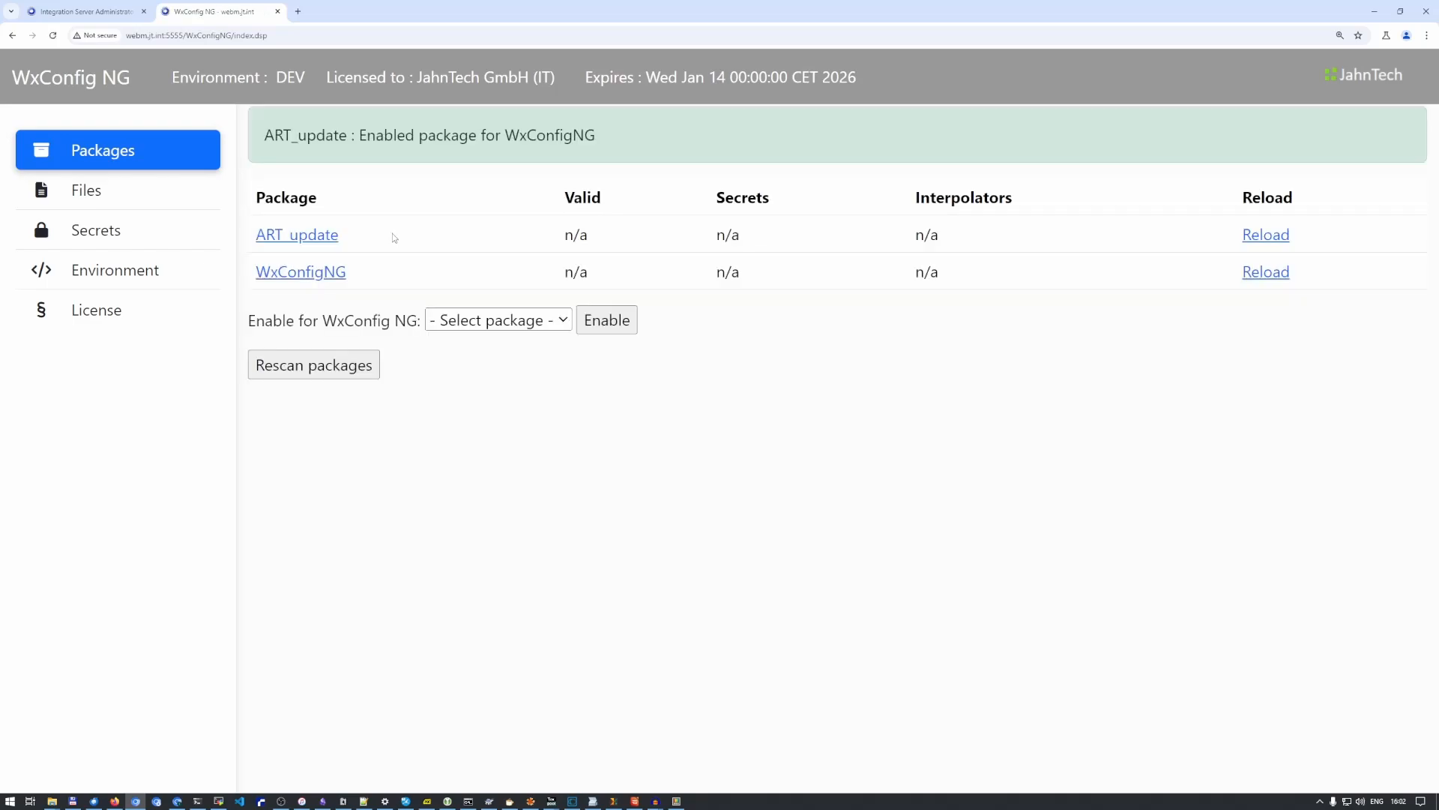
- Add the lines key=value and test=hello to the ART_update package's wxconfig-ng.cnf file and save it
{"action": "left_click", "coordinate": [336, 234]}
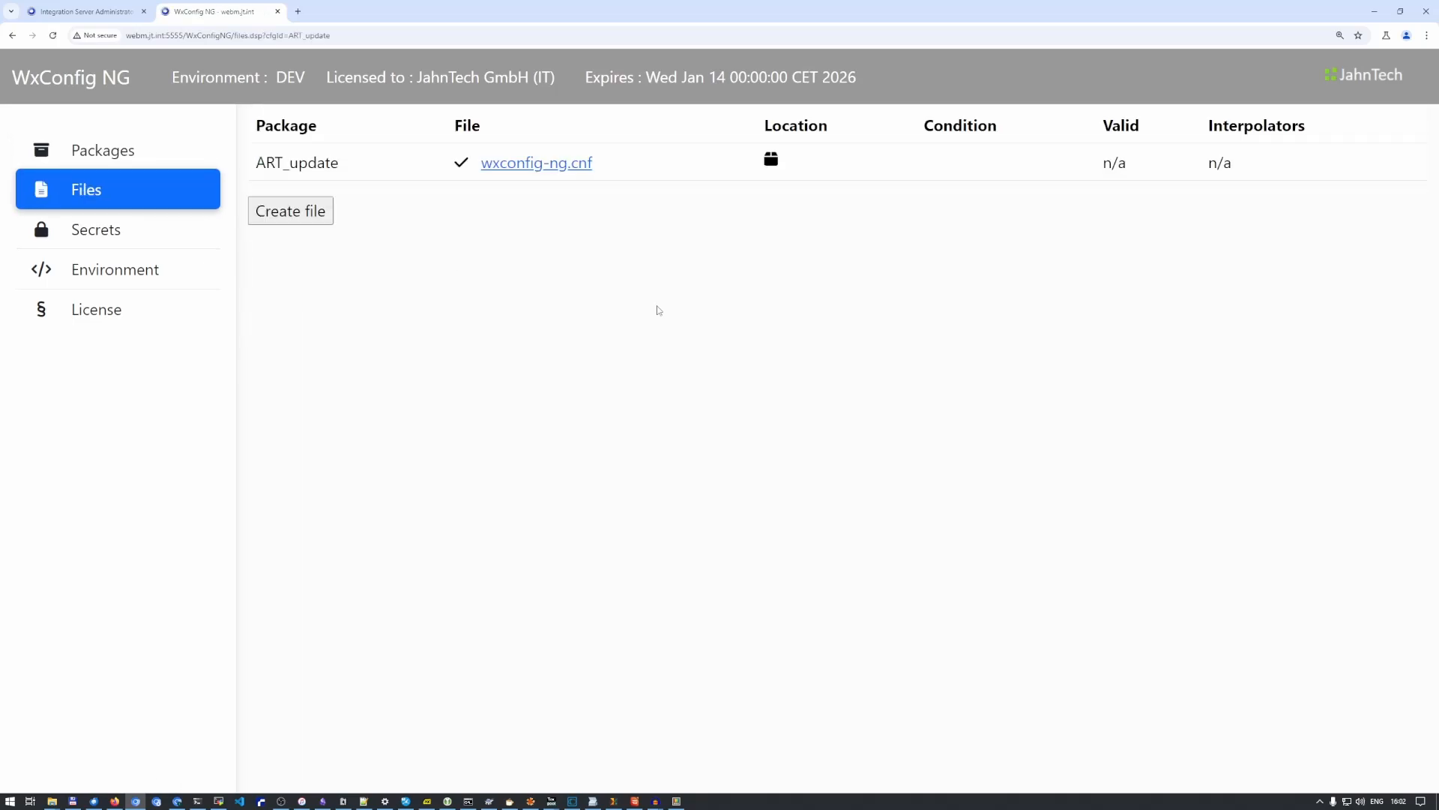
{"action": "left_click", "coordinate": [564, 163]}
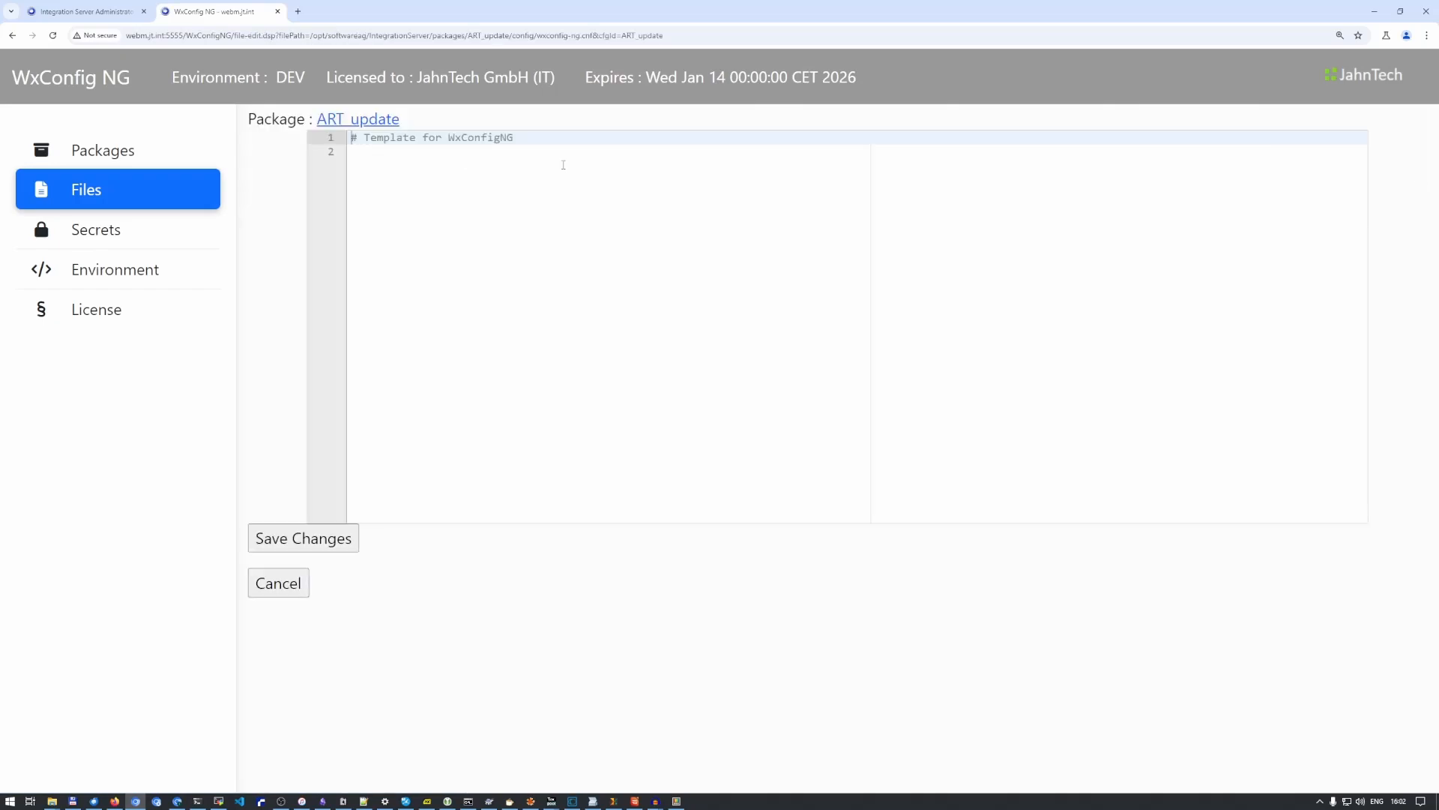
{"action": "left_click", "coordinate": [567, 167]}
{"action": "type", "text": "ke"}
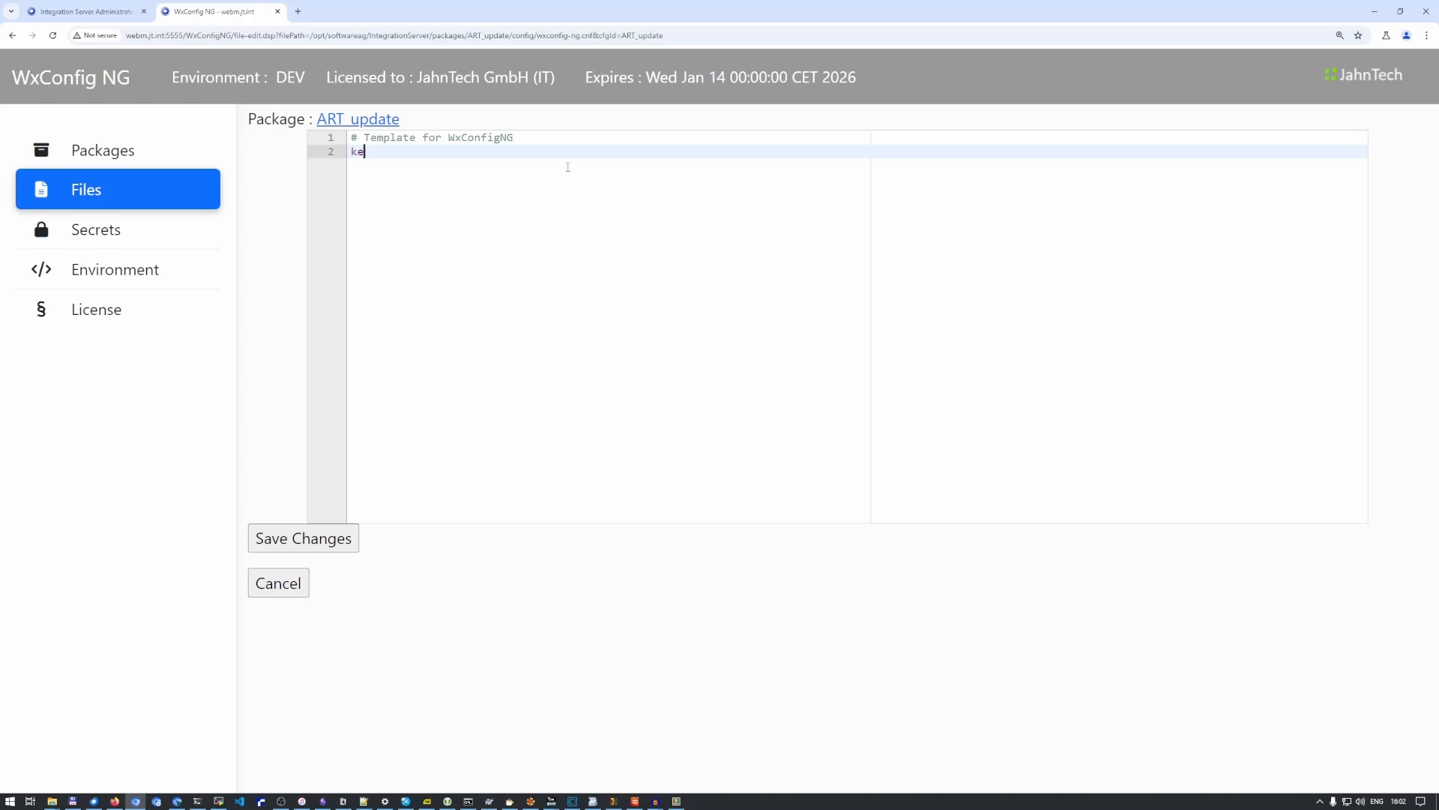
{"action": "type", "text": "y=value"}
{"action": "key", "text": "Return"}
{"action": "type", "text": "test"}
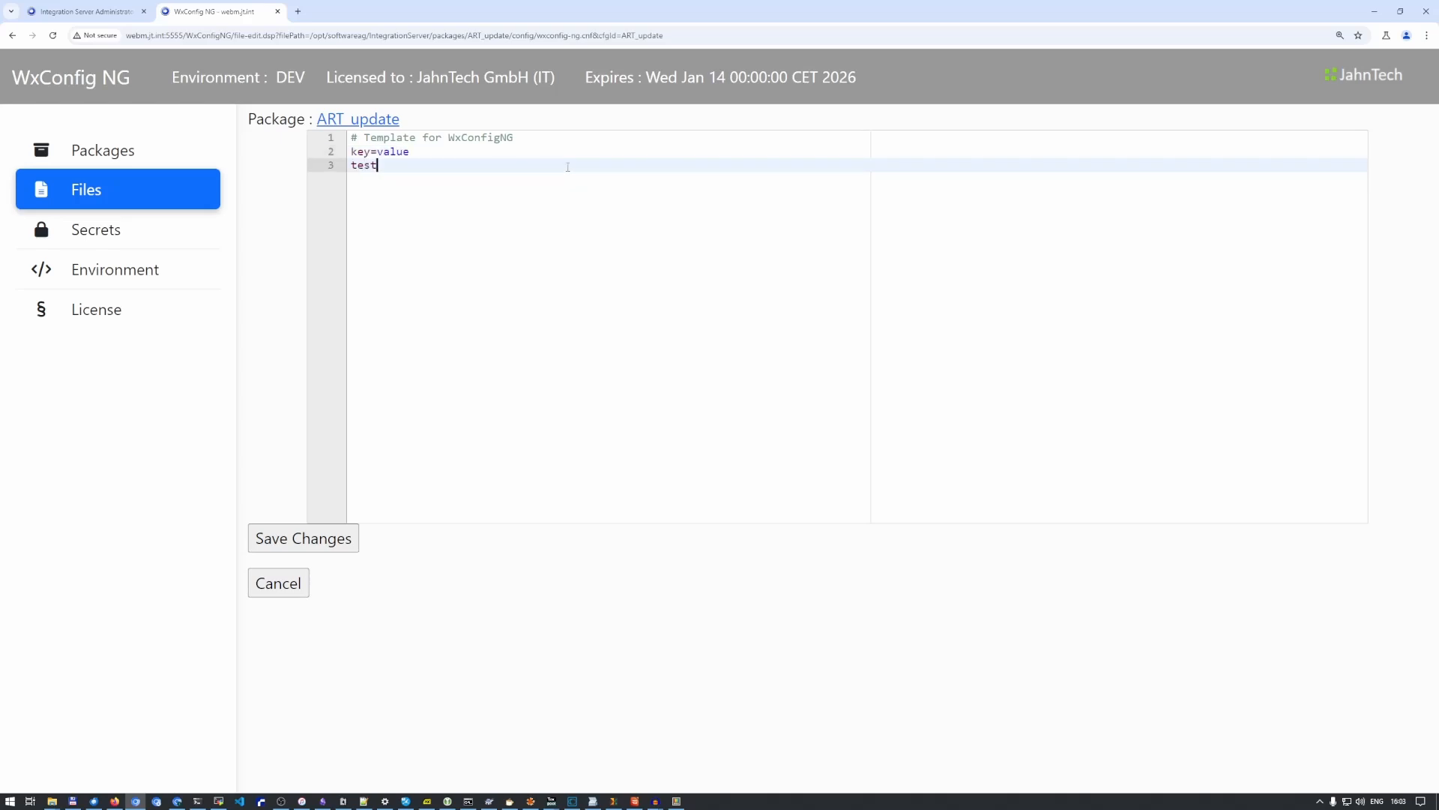
{"action": "type", "text": "=hello"}
{"action": "key", "text": "Return"}
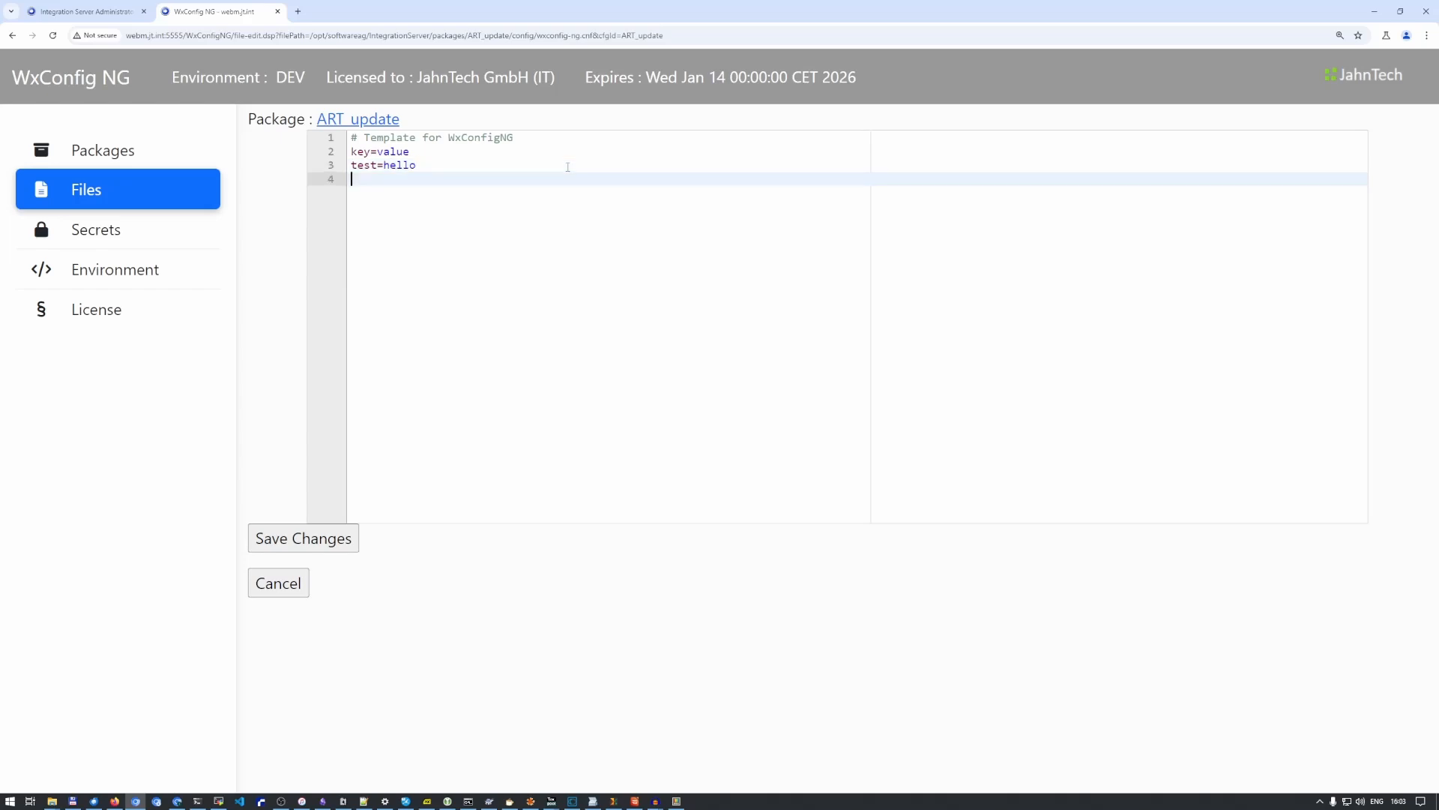
{"action": "left_click", "coordinate": [307, 539]}
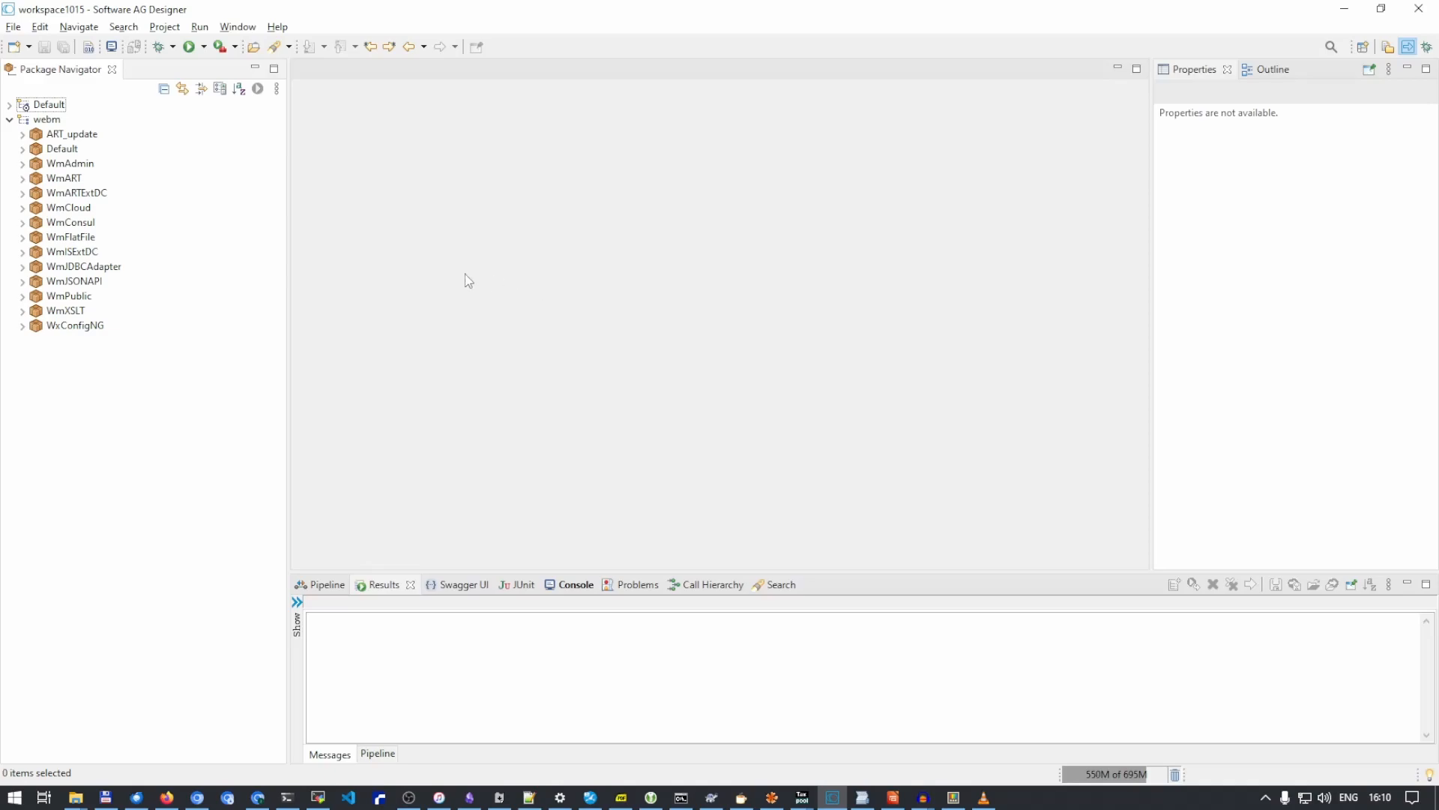
- In Software AG Designer, create a flow service named sv1 in the ART_update folder of the ART_update package
{"action": "left_click", "coordinate": [21, 135]}
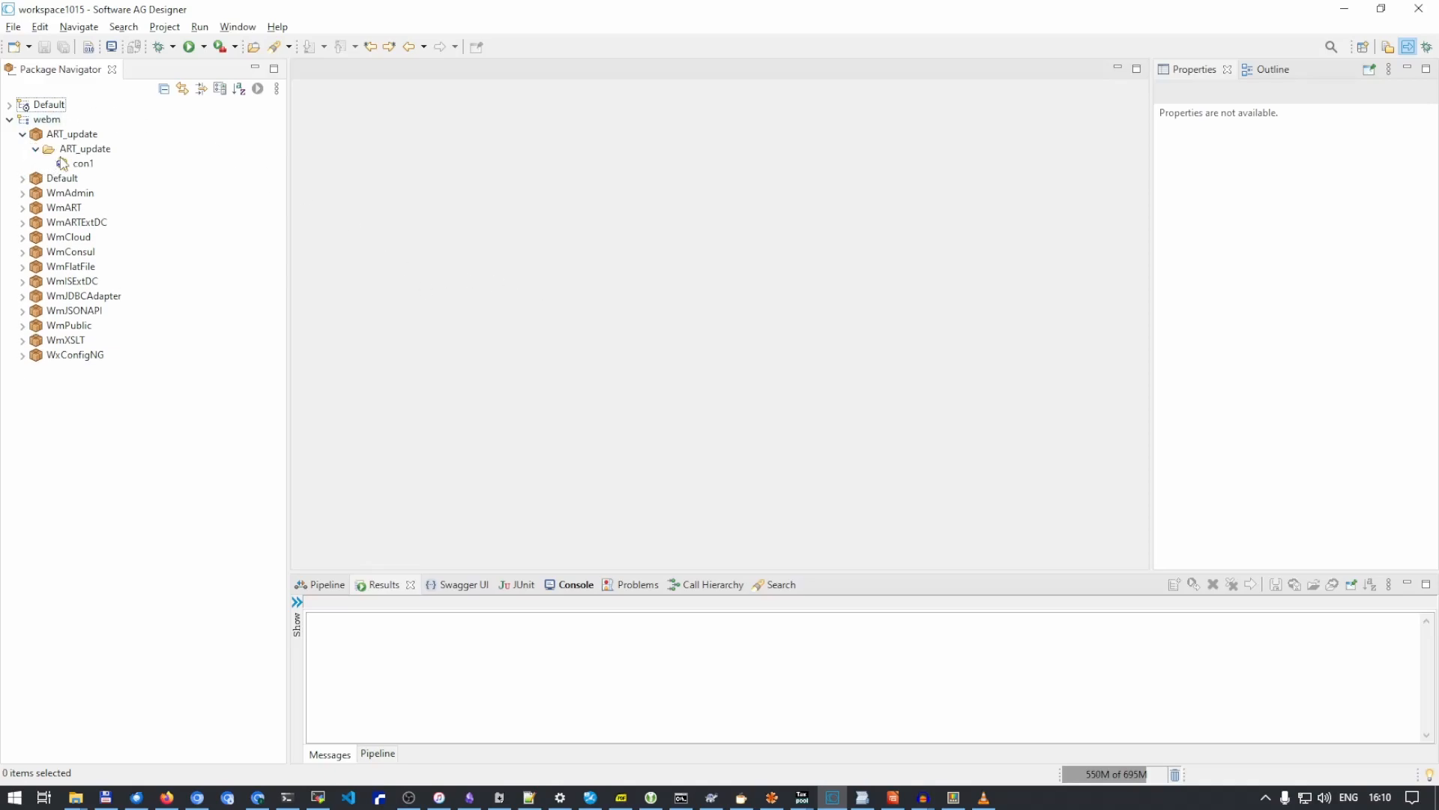
{"action": "left_click", "coordinate": [90, 149]}
{"action": "right_click", "coordinate": [94, 153]}
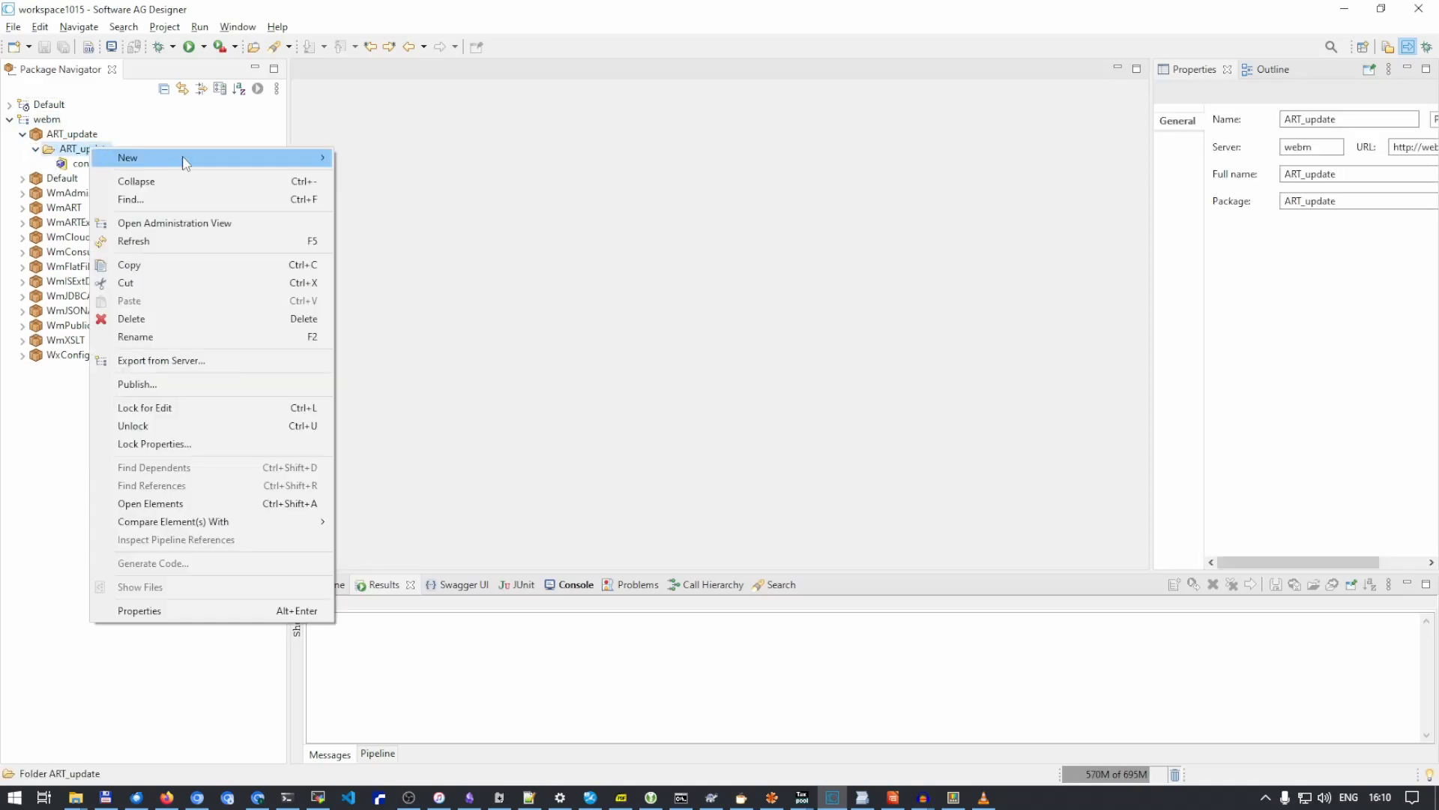
{"action": "mouse_move", "coordinate": [183, 155]}
{"action": "left_click", "coordinate": [367, 284]}
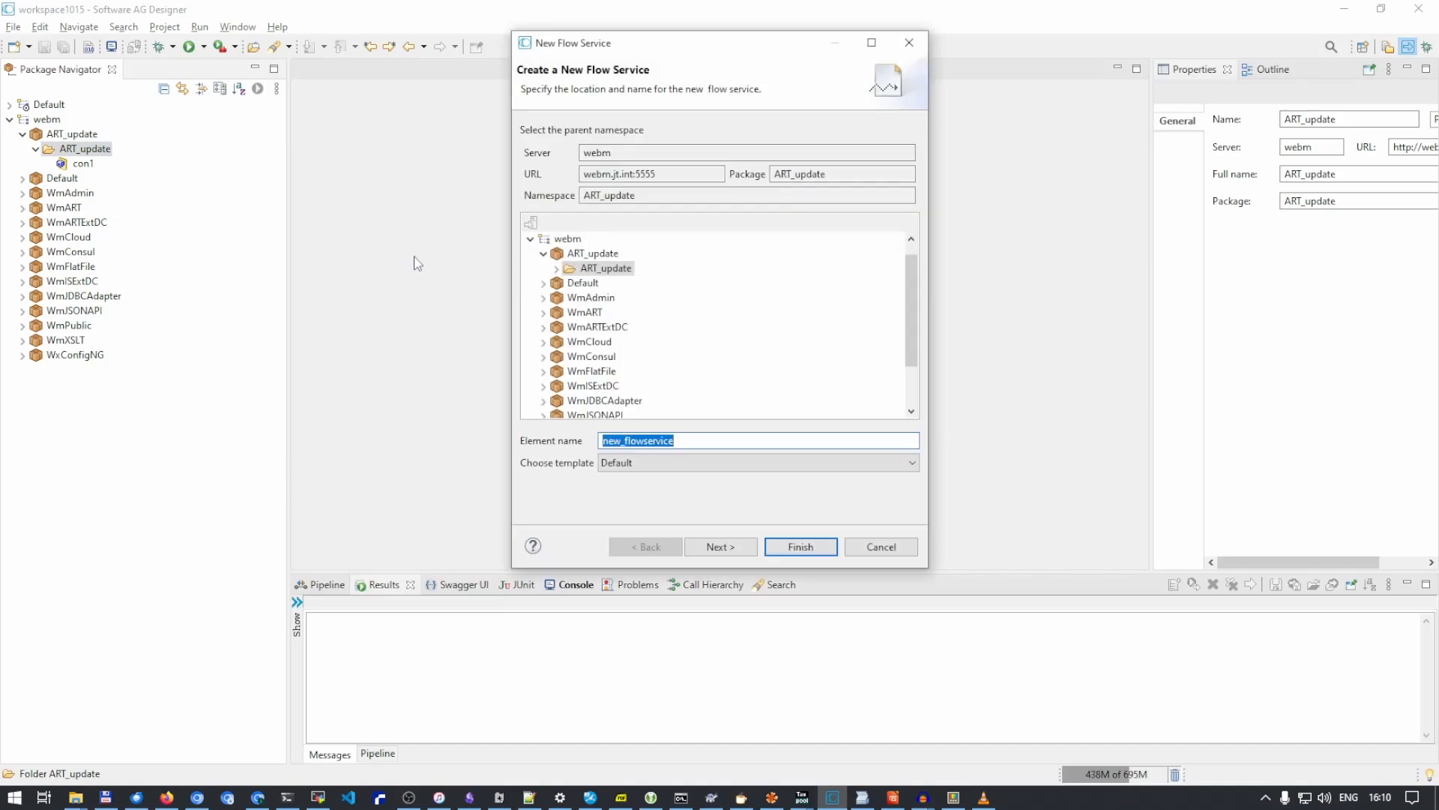
{"action": "type", "text": "sv1"}
{"action": "key", "text": "Return"}
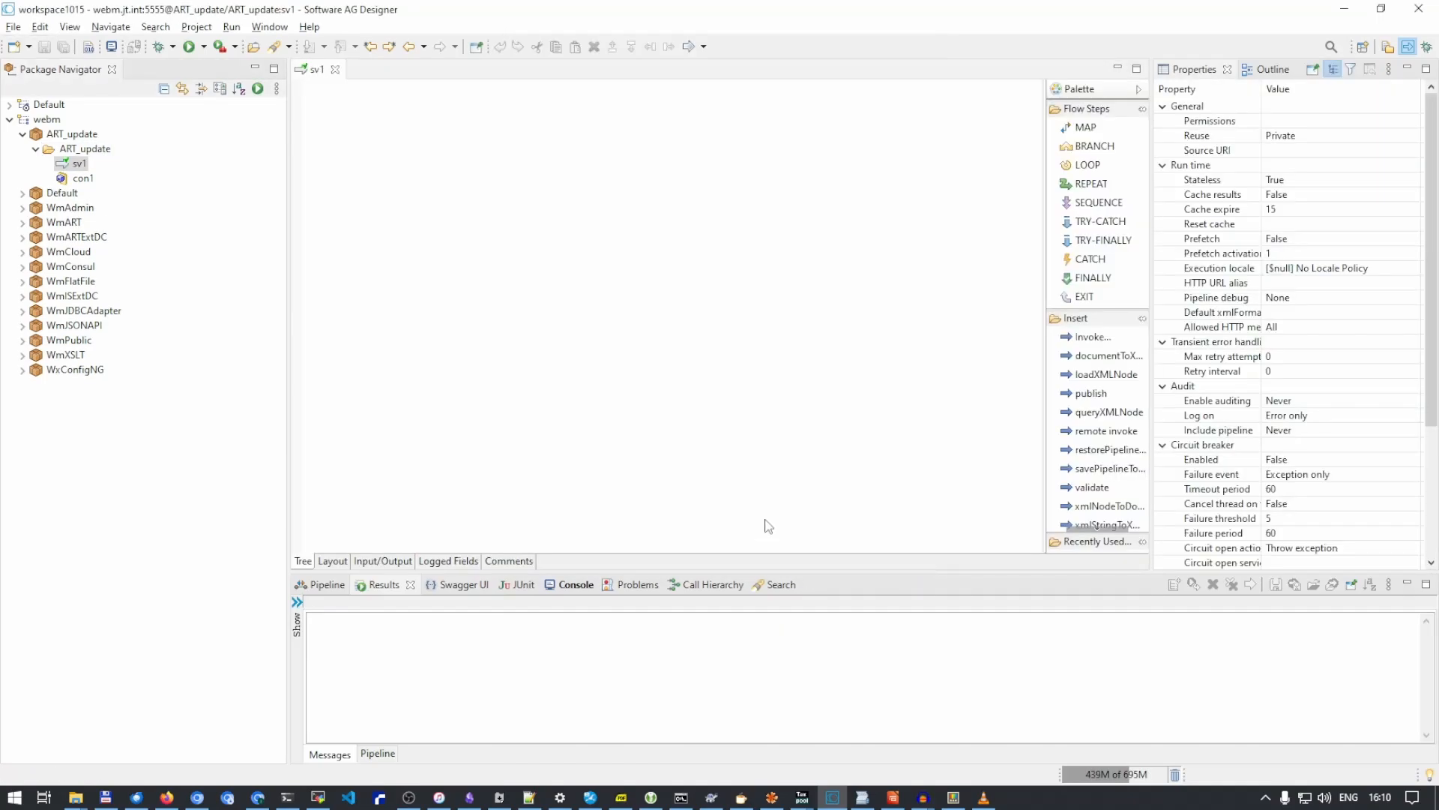
- Insert the getValue service from WxConfigNG's wx.config.core.pub.core folder as a step in the sv1 flow
{"action": "left_click", "coordinate": [23, 370]}
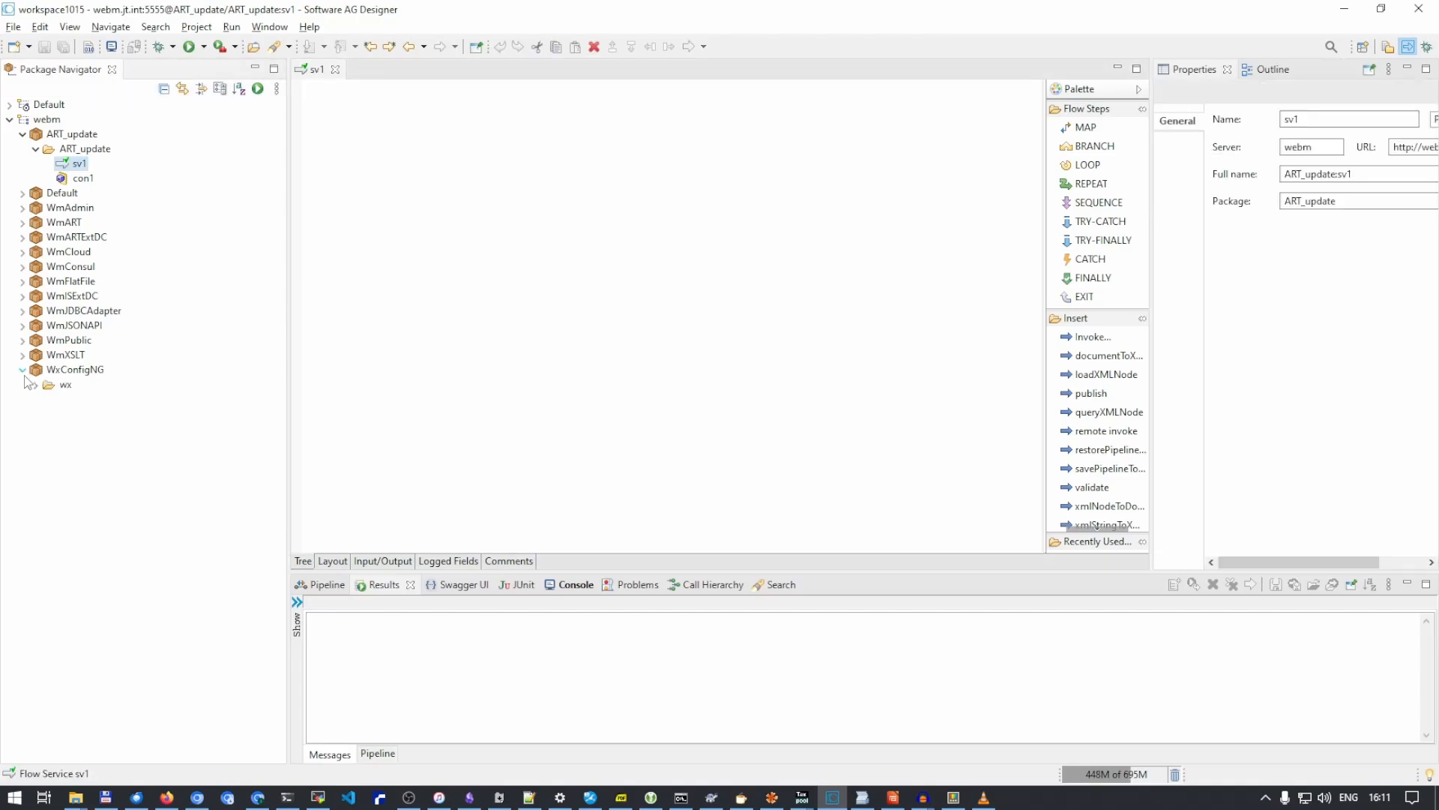
{"action": "left_click", "coordinate": [36, 385]}
{"action": "left_click", "coordinate": [49, 399]}
{"action": "left_click", "coordinate": [62, 415]}
{"action": "left_click", "coordinate": [75, 459]}
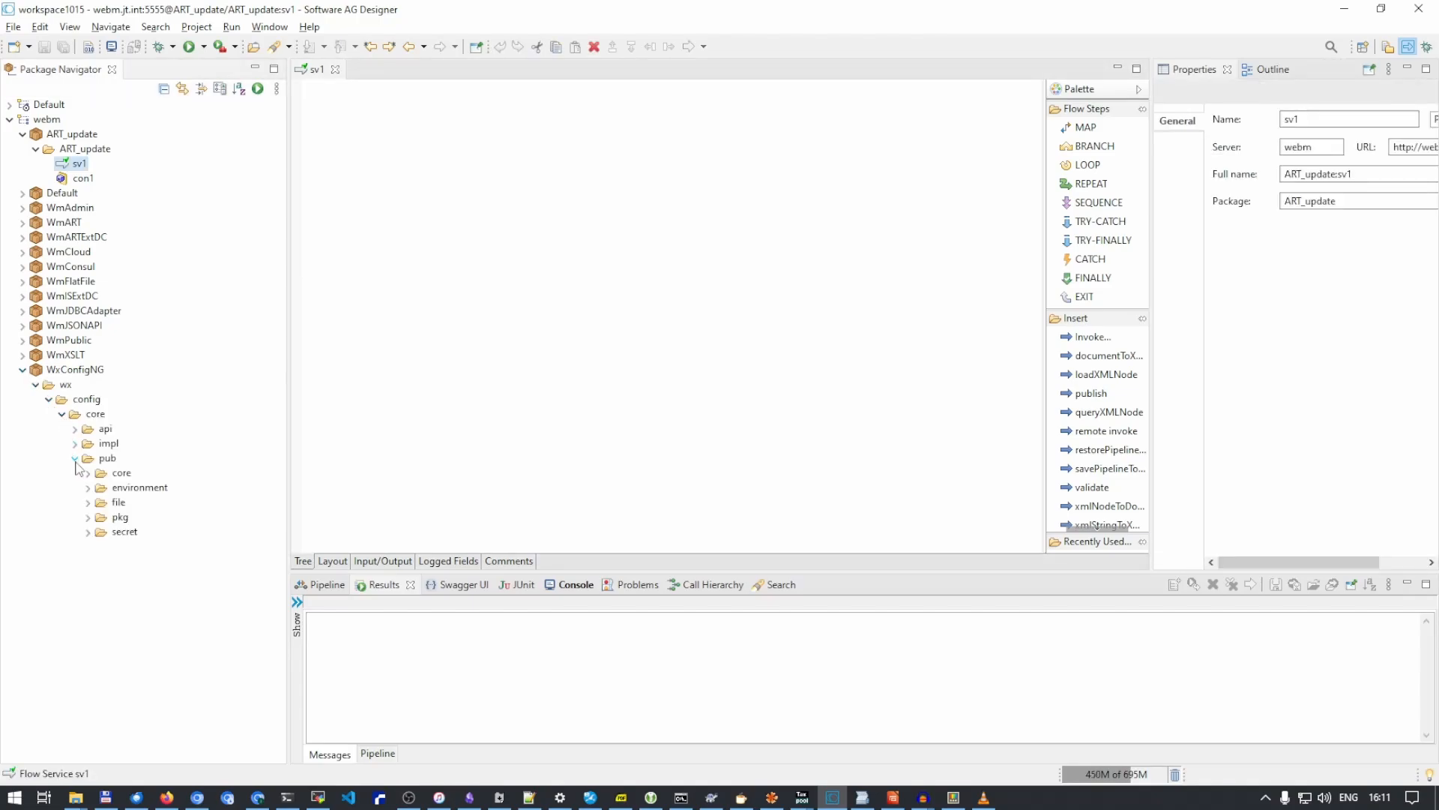
{"action": "left_click", "coordinate": [88, 473]}
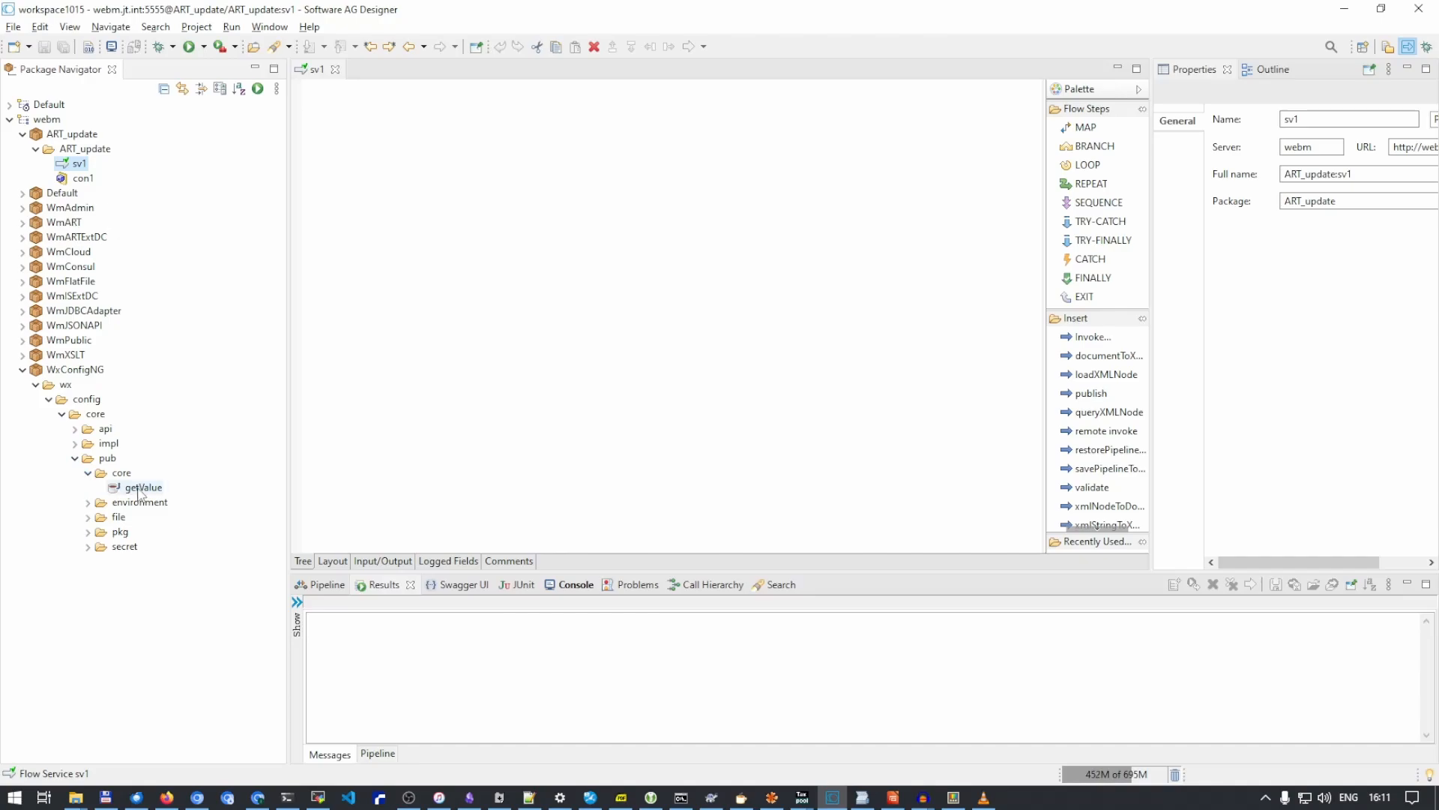
{"action": "left_click_drag", "start_coordinate": [138, 488], "coordinate": [427, 363]}
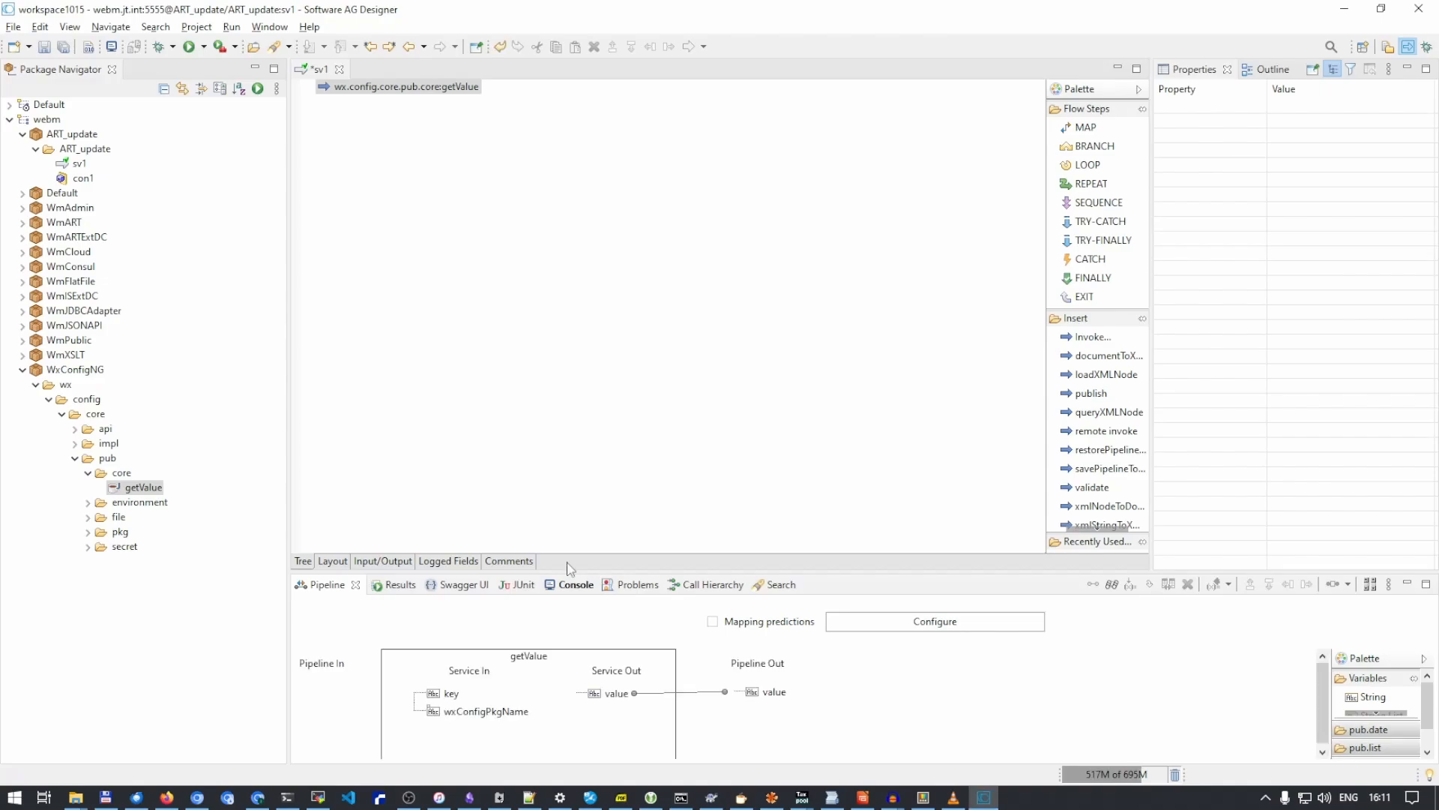
- Set the key input of the getValue step to the fixed value "key"
{"action": "left_click", "coordinate": [451, 693]}
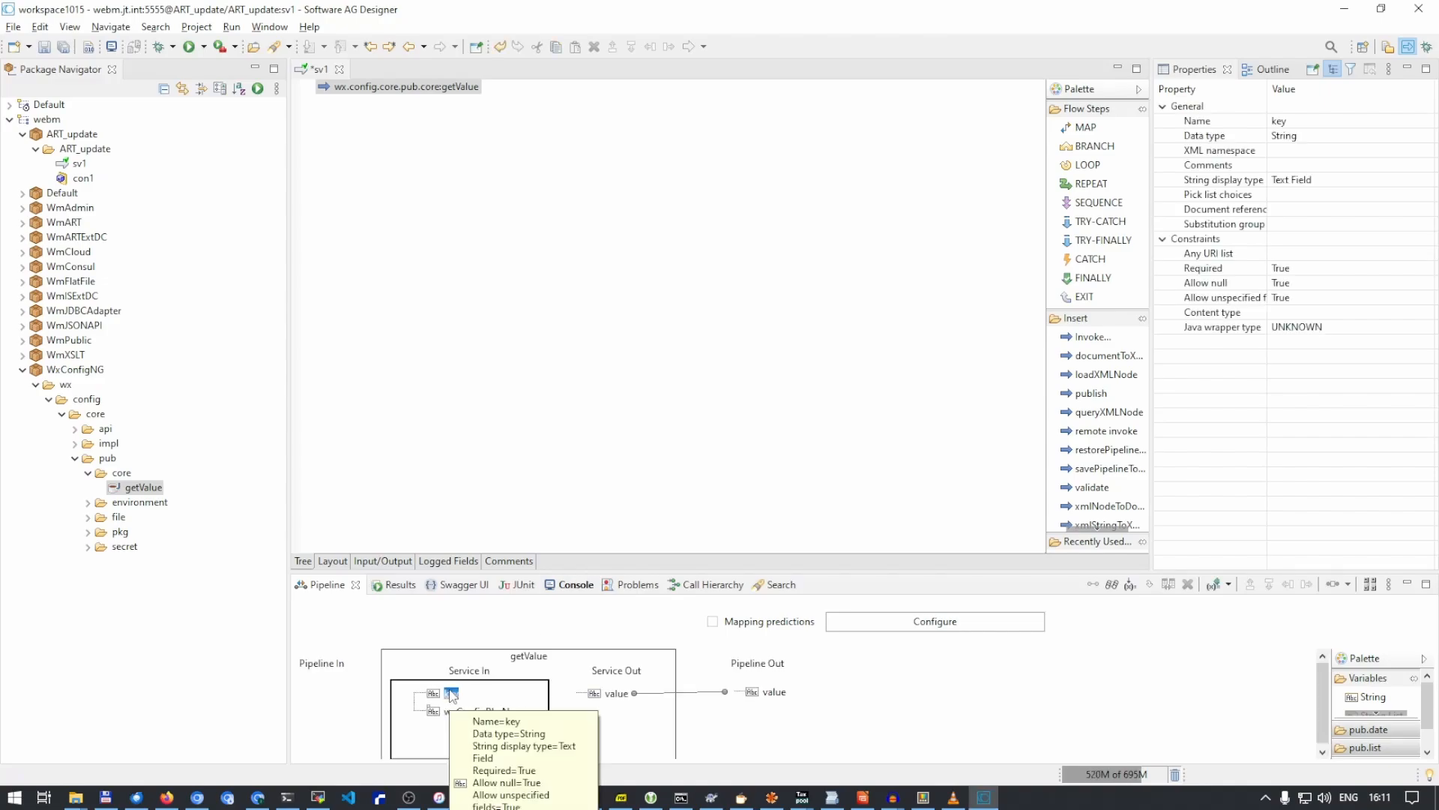
{"action": "double_click", "coordinate": [451, 692]}
{"action": "type", "text": "key"}
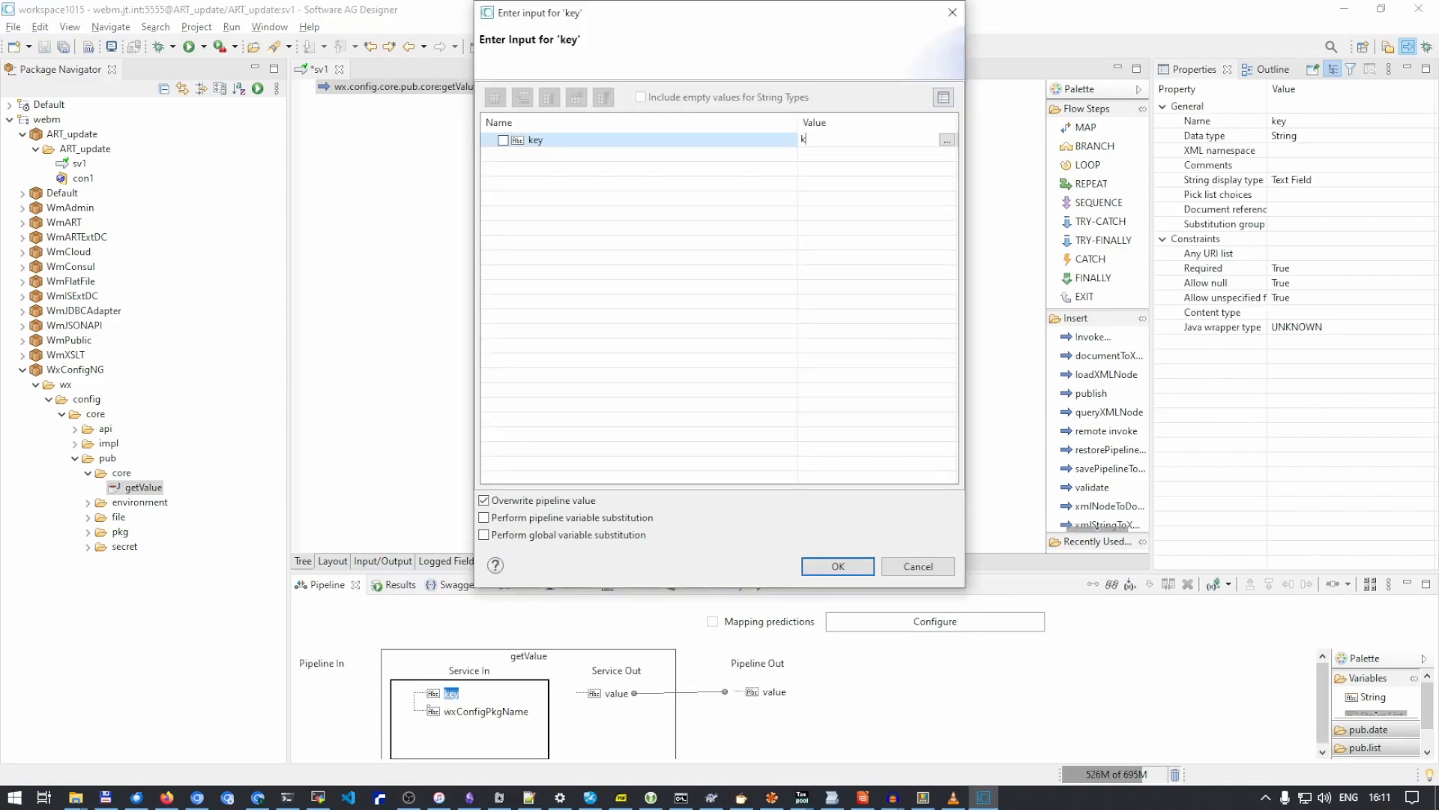
{"action": "left_click", "coordinate": [836, 566]}
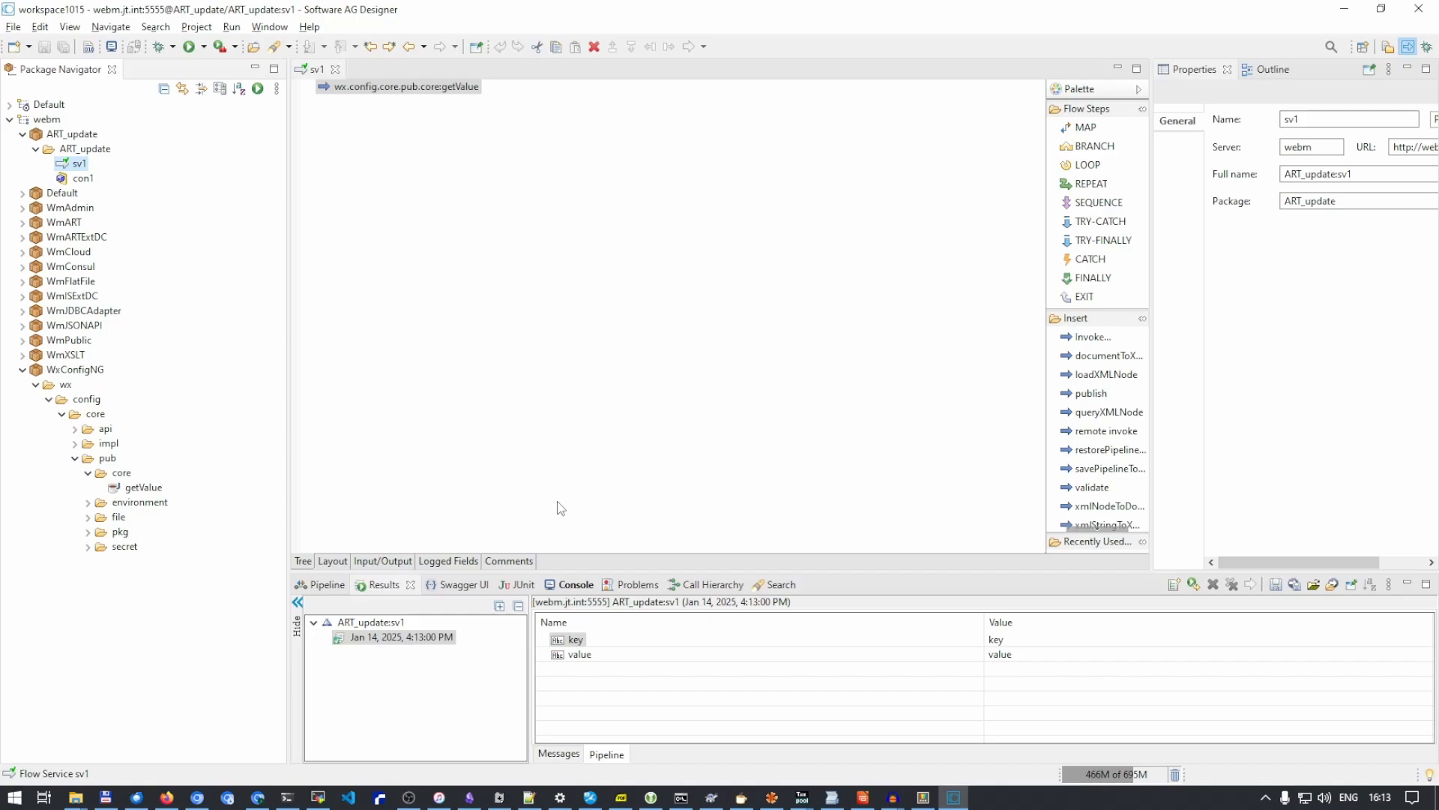
- Switch to WxConfig NG in the browser, add password=[[secret:passwd]] to ART_update's wxconfig-ng.cnf, and save the file
{"action": "left_click", "coordinate": [198, 799]}
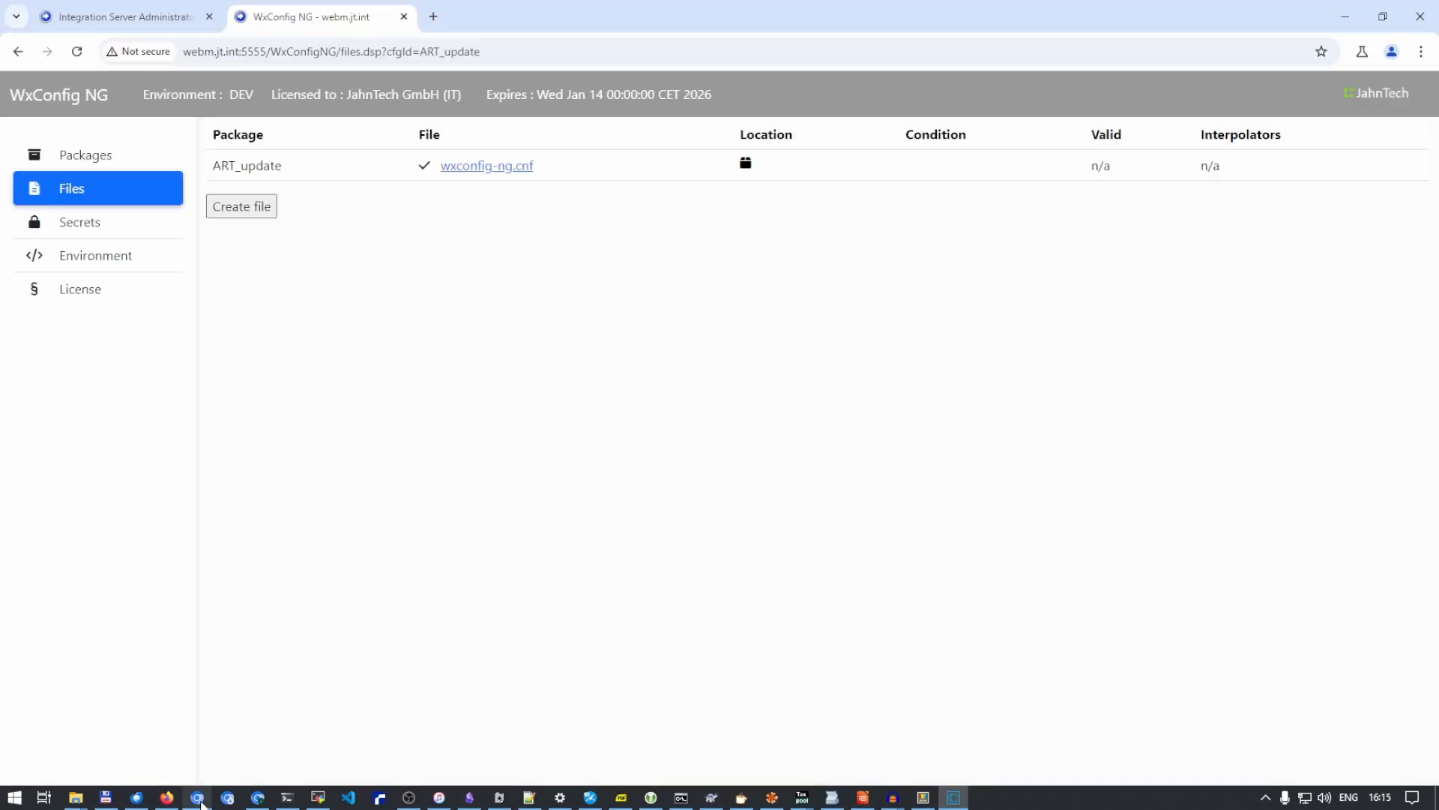
{"action": "left_click", "coordinate": [470, 166]}
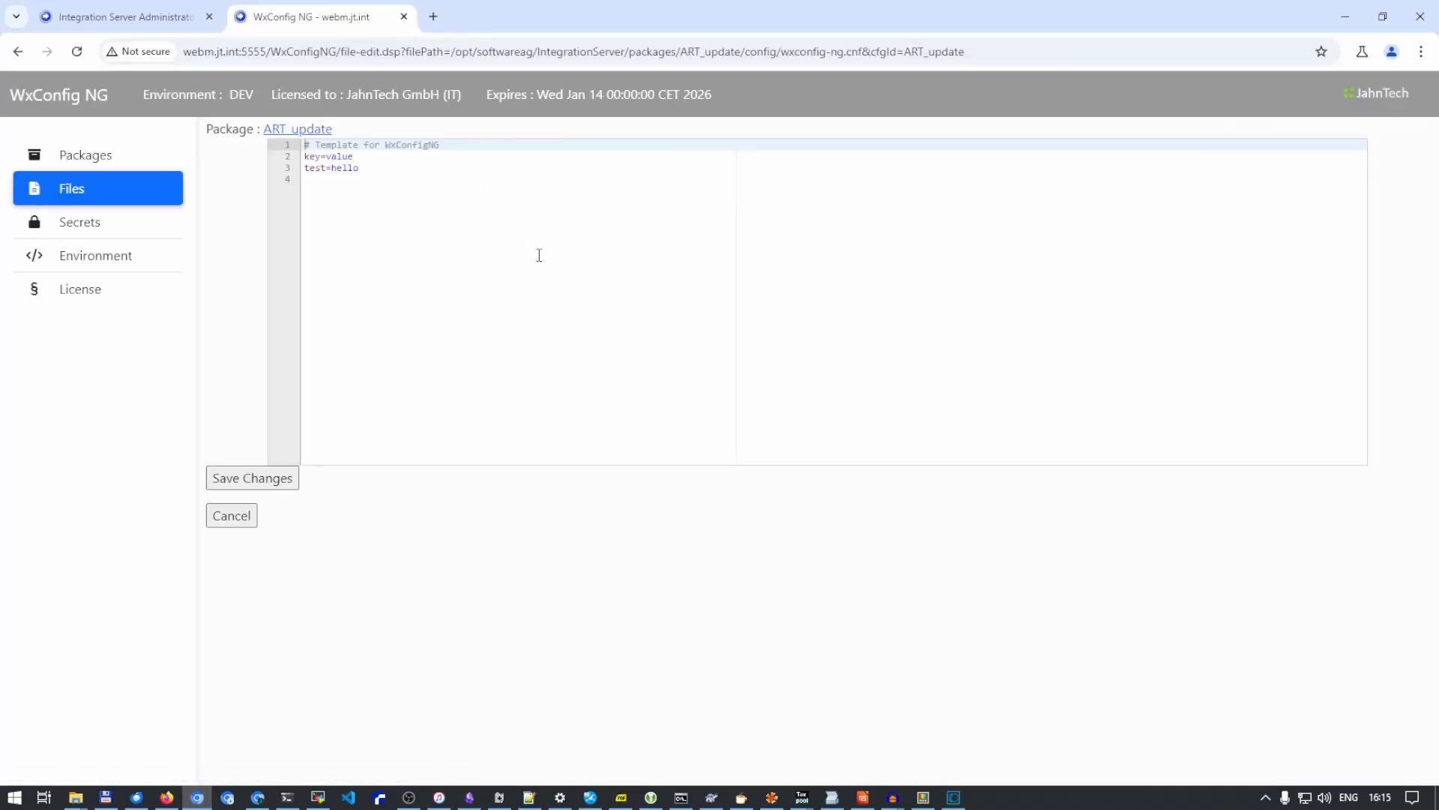
{"action": "left_click", "coordinate": [530, 239]}
{"action": "type", "text": "pass"}
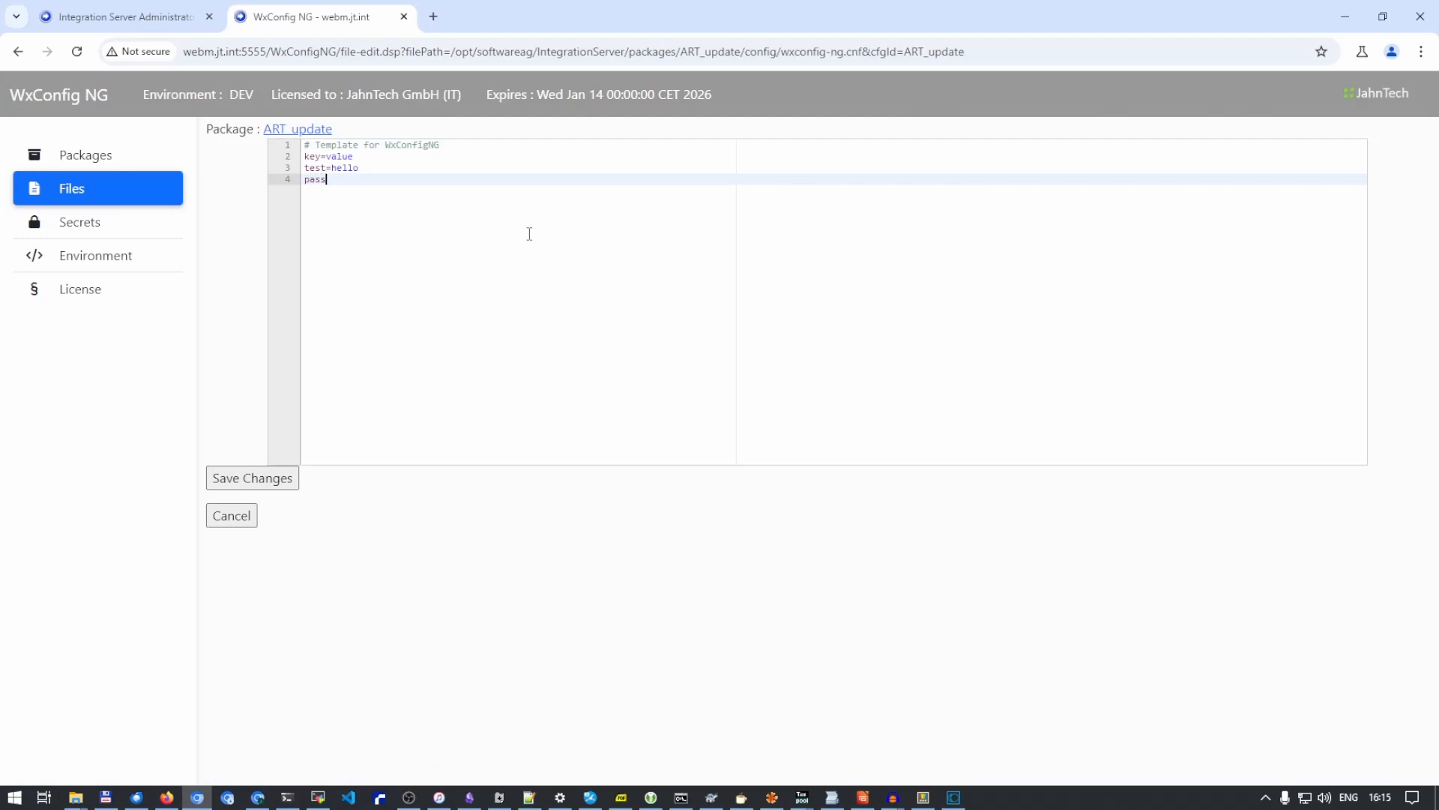
{"action": "type", "text": "word=[[s"}
{"action": "type", "text": "ecret:pass"}
{"action": "type", "text": "wo"}
{"action": "left_click", "coordinate": [498, 183]}
{"action": "key", "text": "Return"}
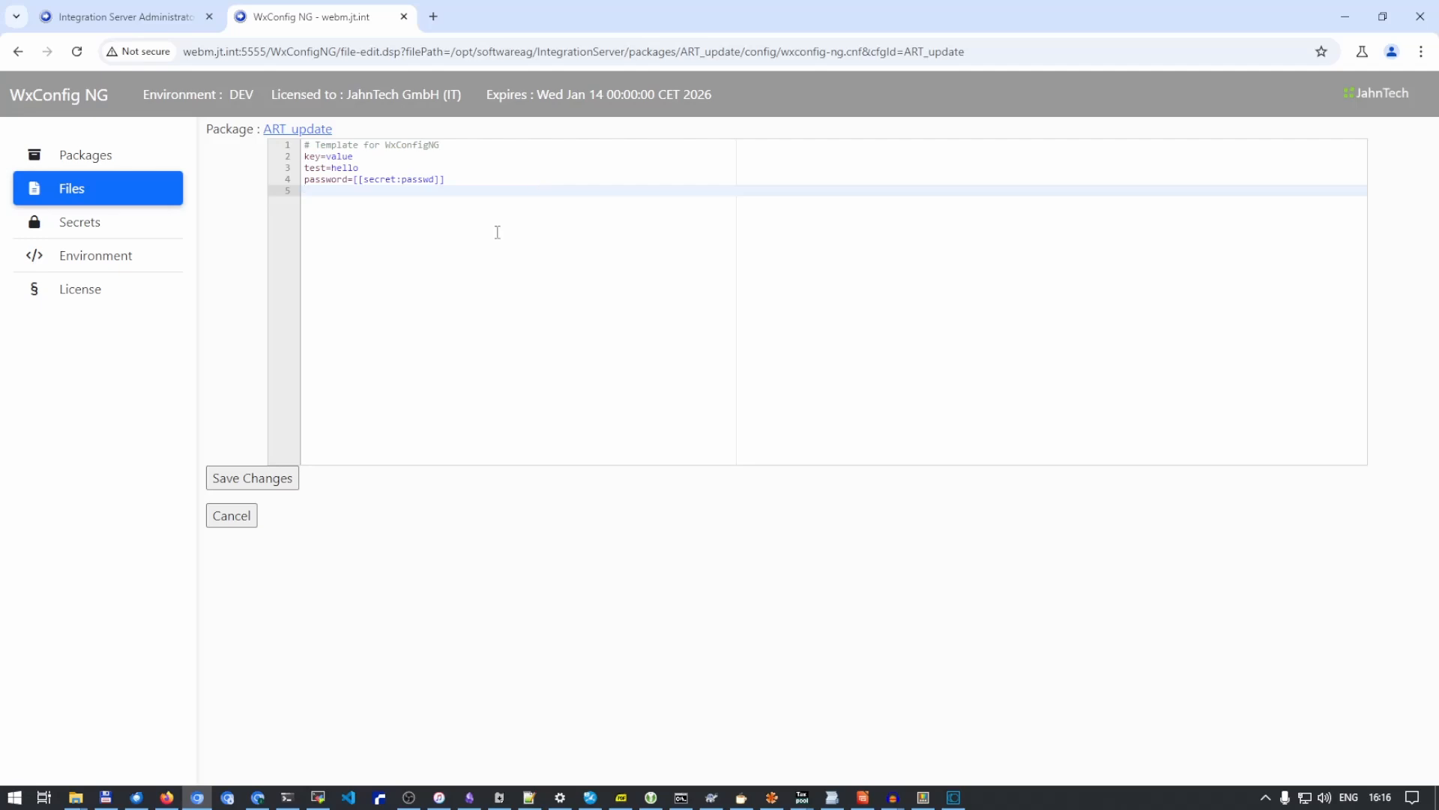
{"action": "left_click", "coordinate": [275, 480]}
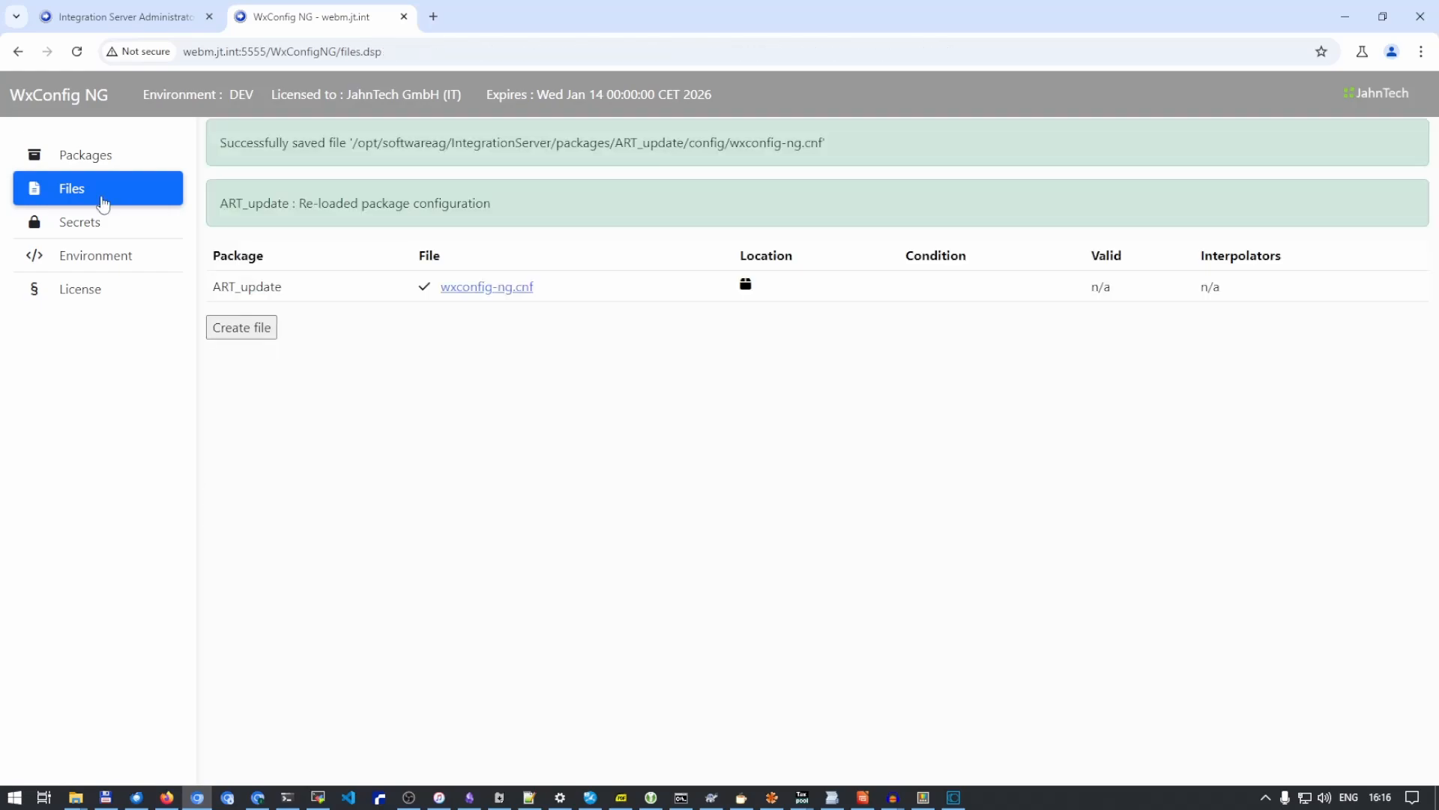
- Set the passwd secret of the ART_update package by entering and repeating the secret password value, and save it
{"action": "left_click", "coordinate": [90, 229]}
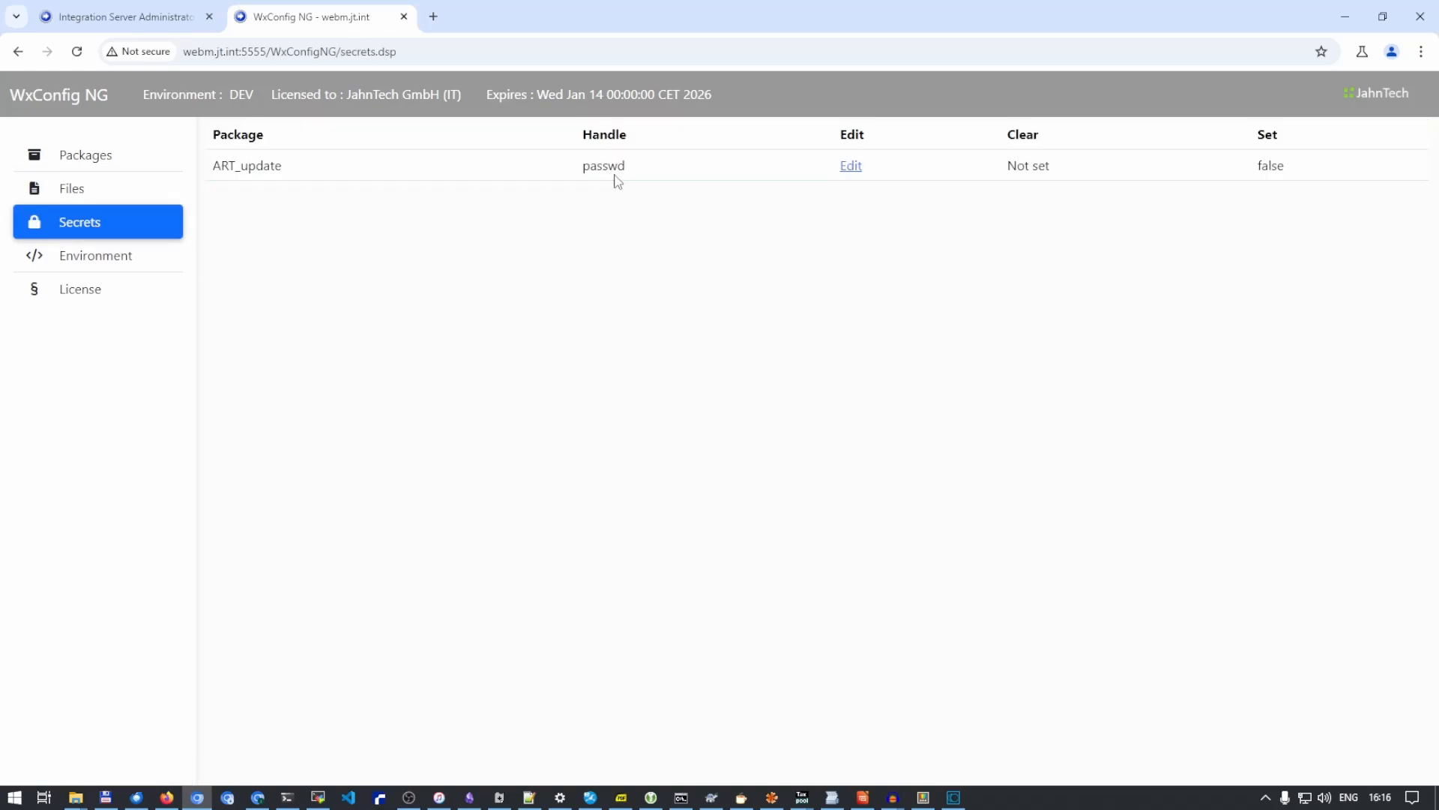
{"action": "left_click", "coordinate": [851, 168]}
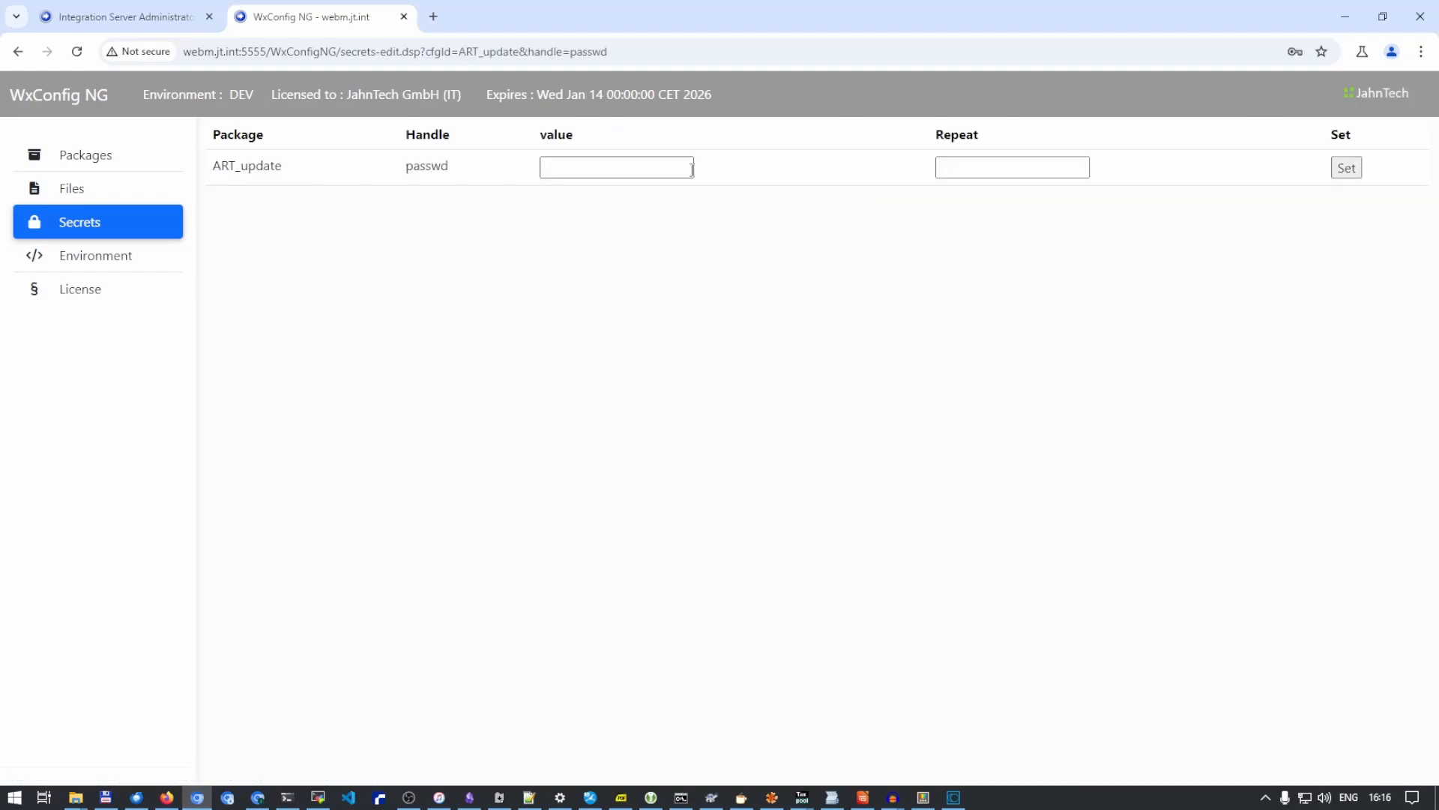
{"action": "left_click", "coordinate": [691, 170]}
{"action": "type", "text": "•"}
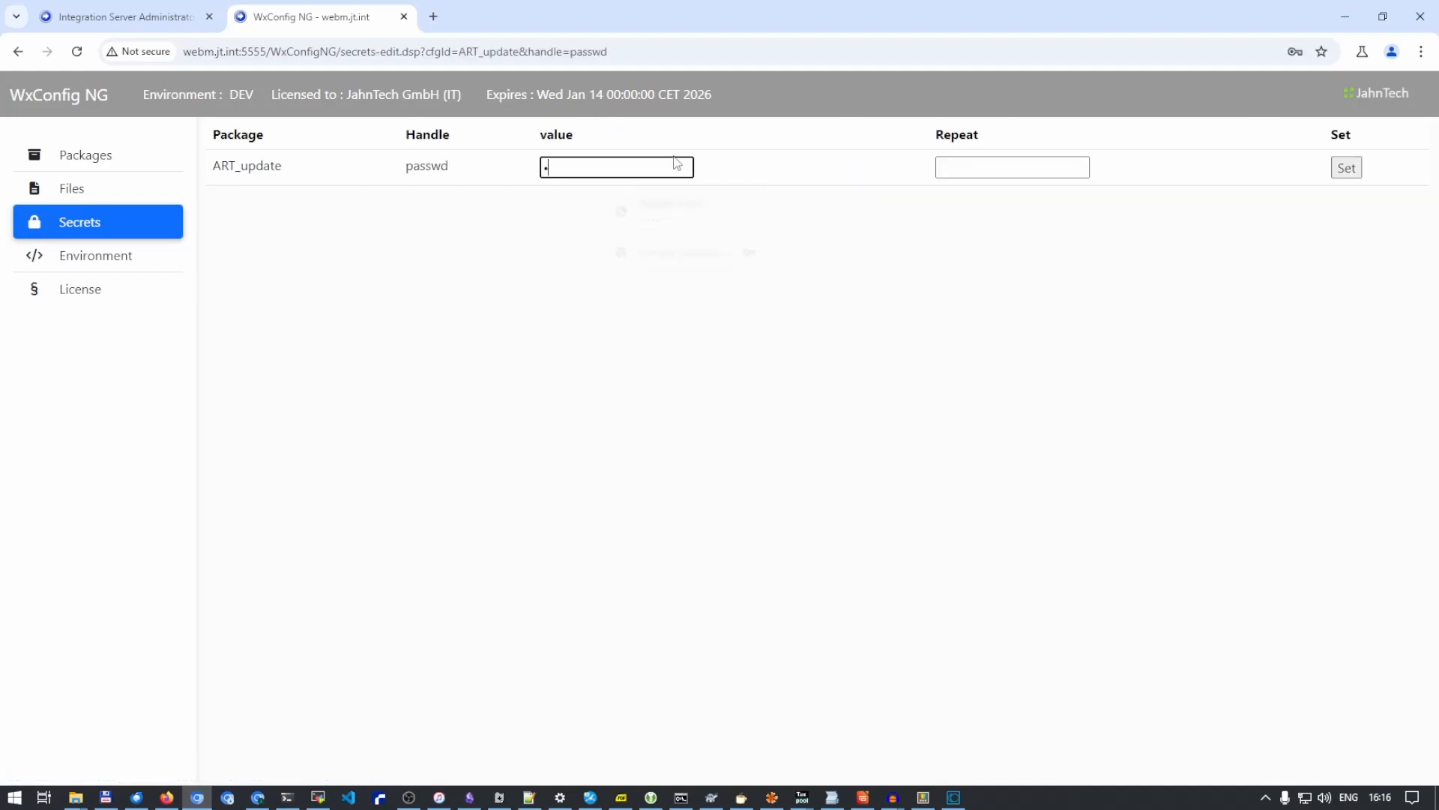
{"action": "type", "text": "••"}
{"action": "key", "text": "Tab"}
{"action": "type", "text": "•"}
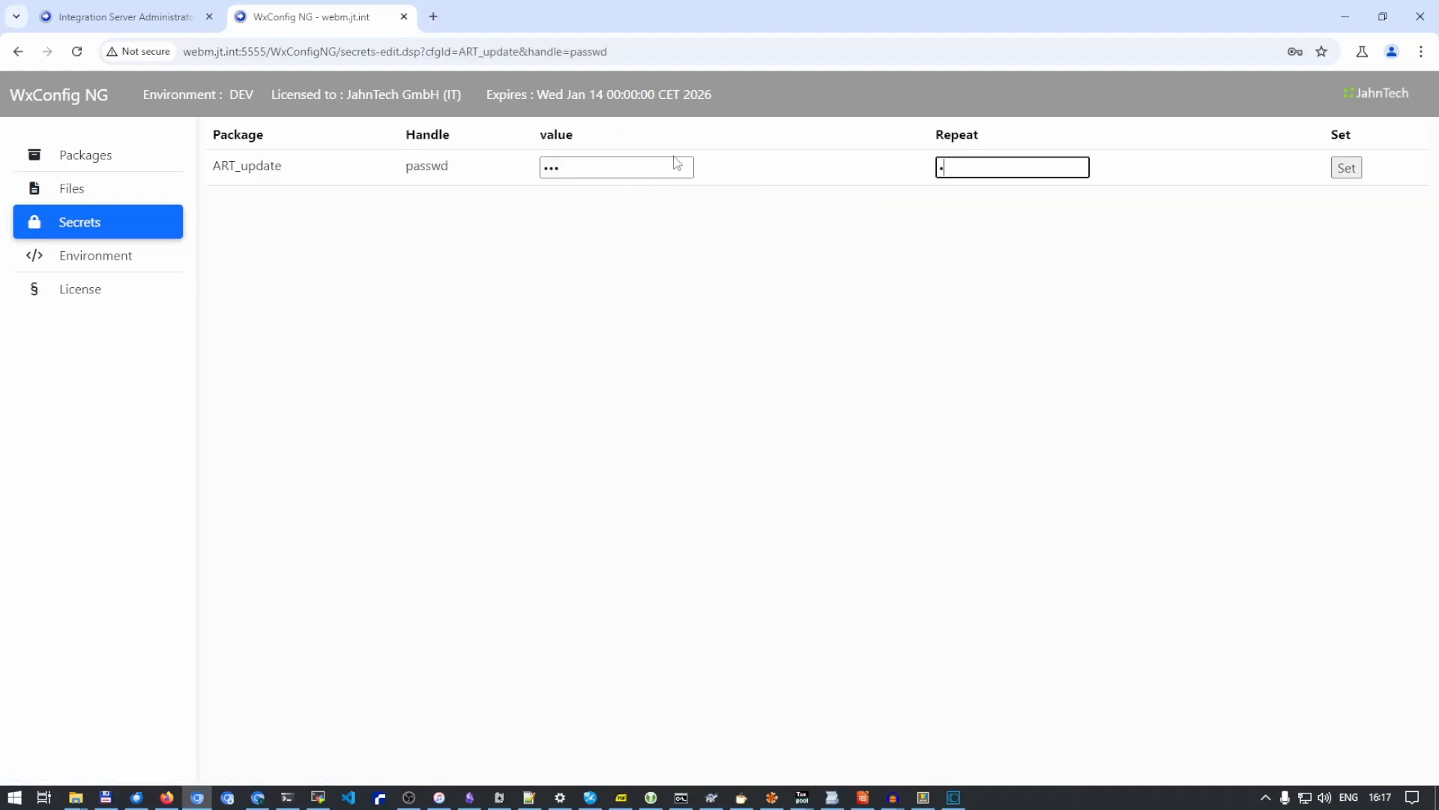
{"action": "type", "text": "••"}
{"action": "key", "text": "Return"}
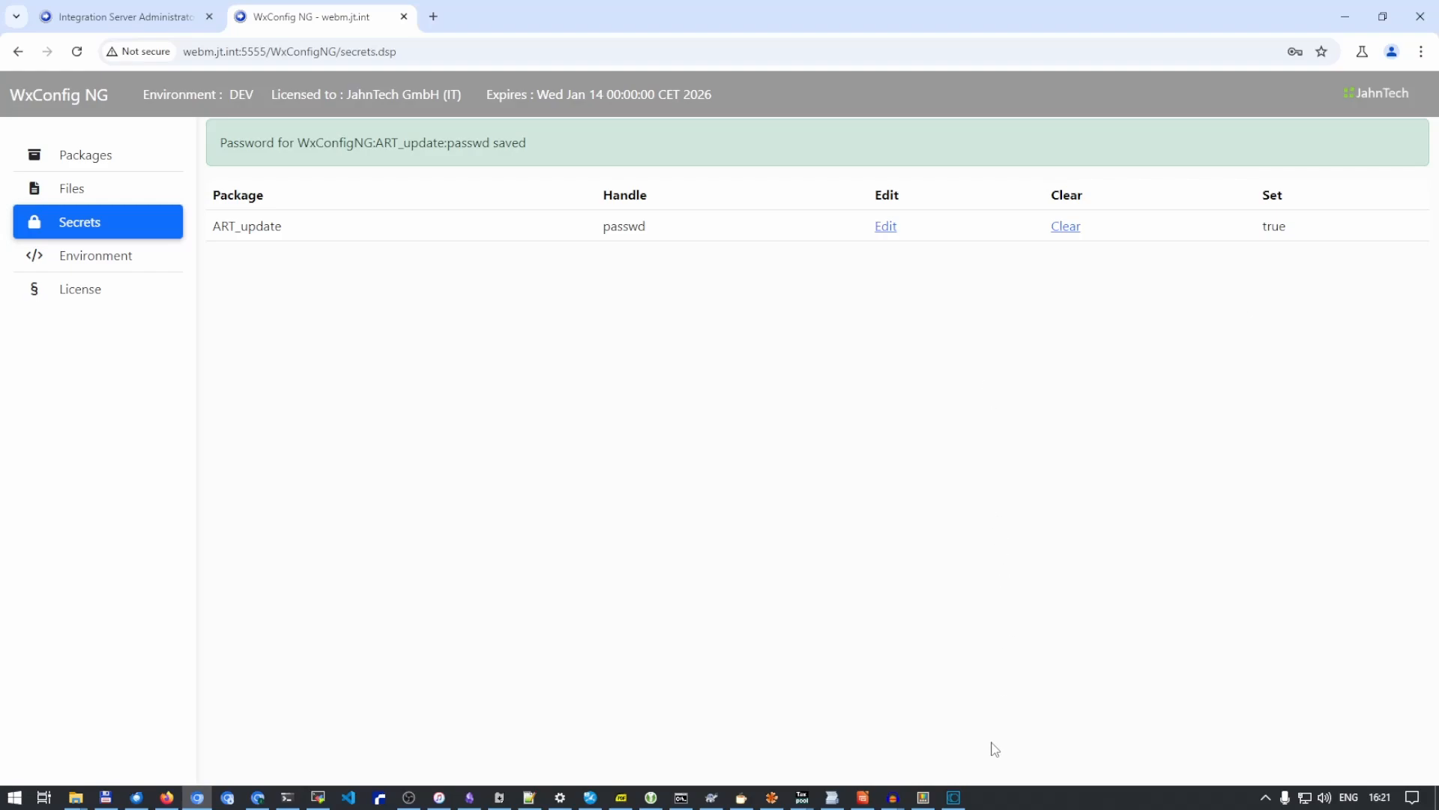
- Switch to Software AG Designer, set the getValue step's key input to "password", save the sv1 flow service, and run it
{"action": "left_click", "coordinate": [955, 797]}
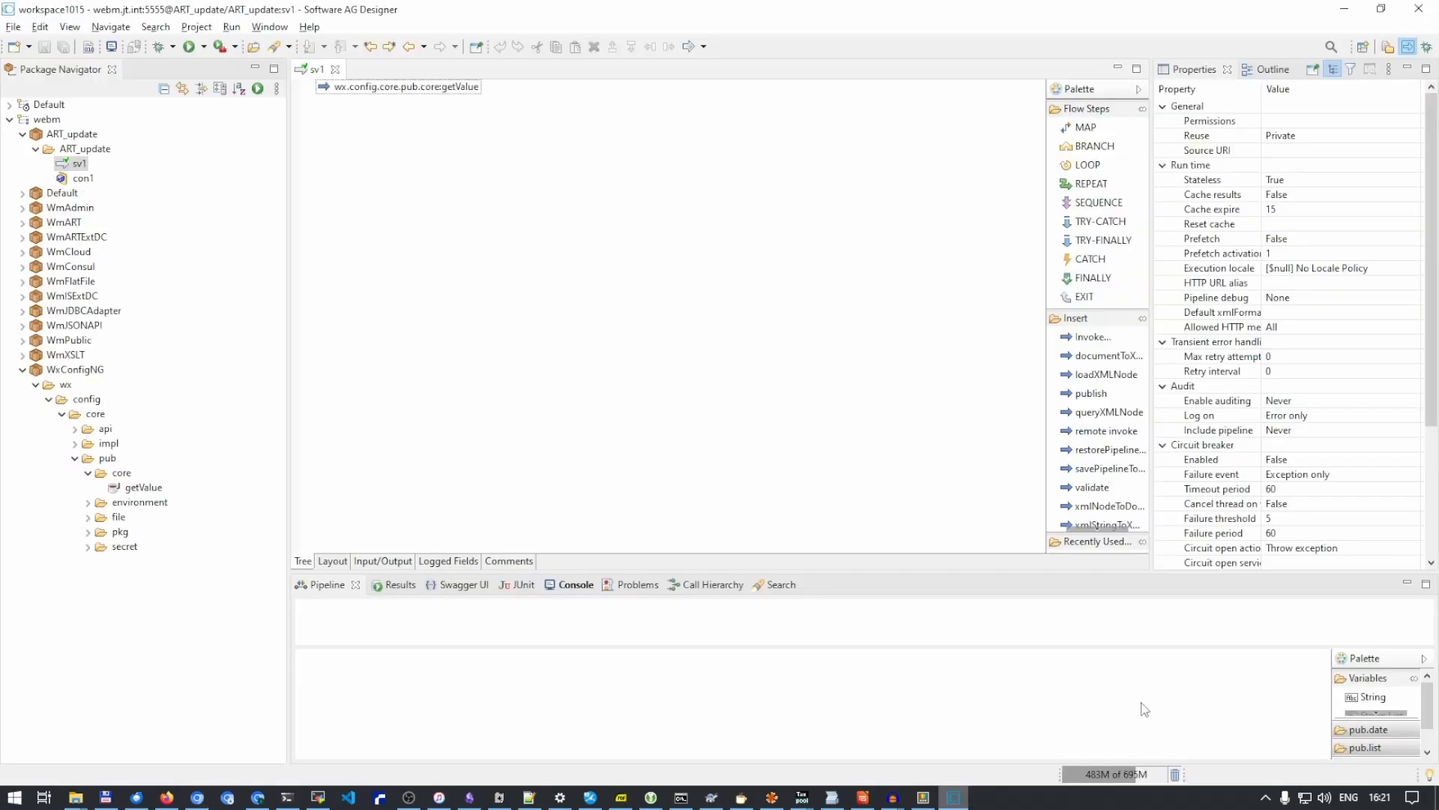
{"action": "left_click", "coordinate": [417, 88]}
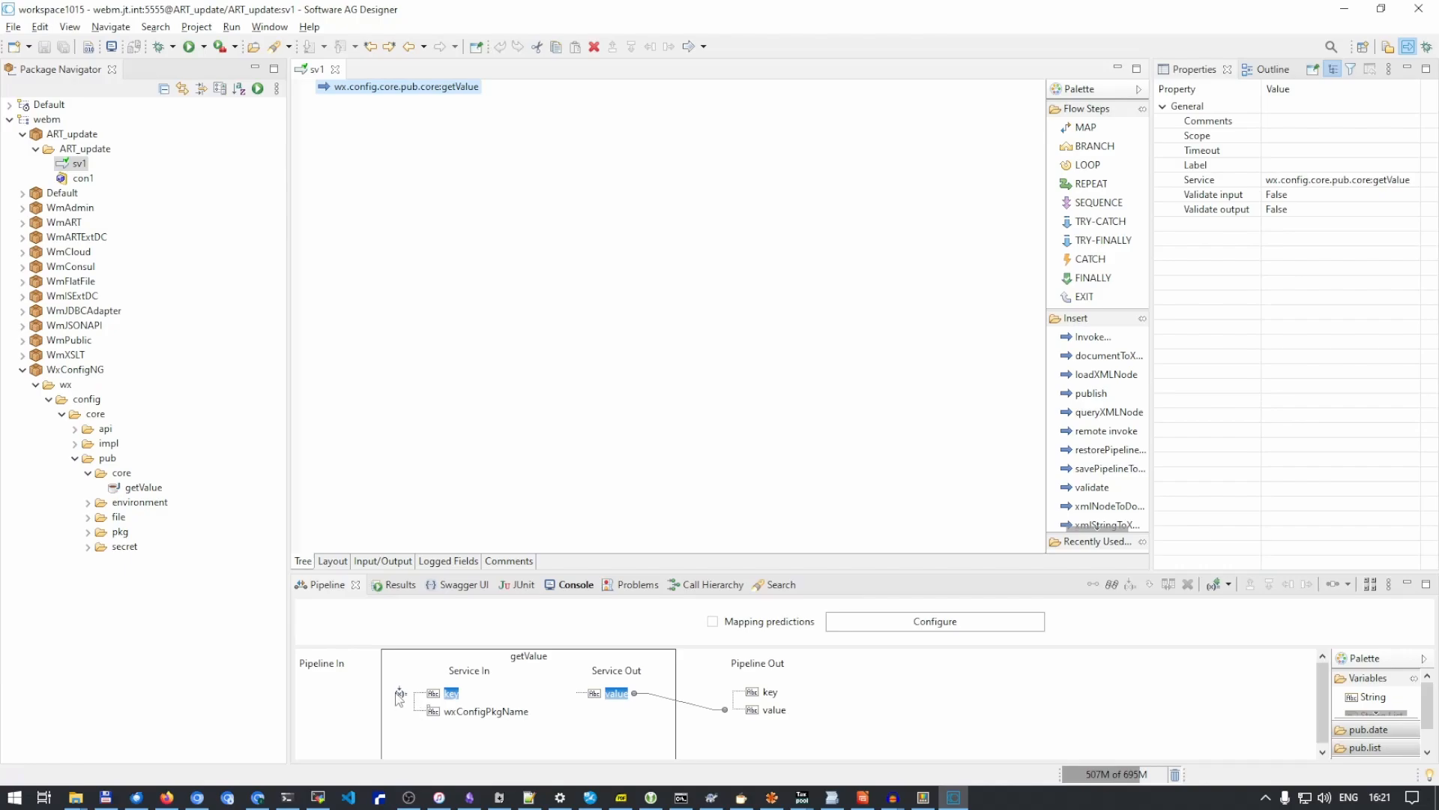
{"action": "double_click", "coordinate": [432, 688]}
{"action": "type", "text": "p"}
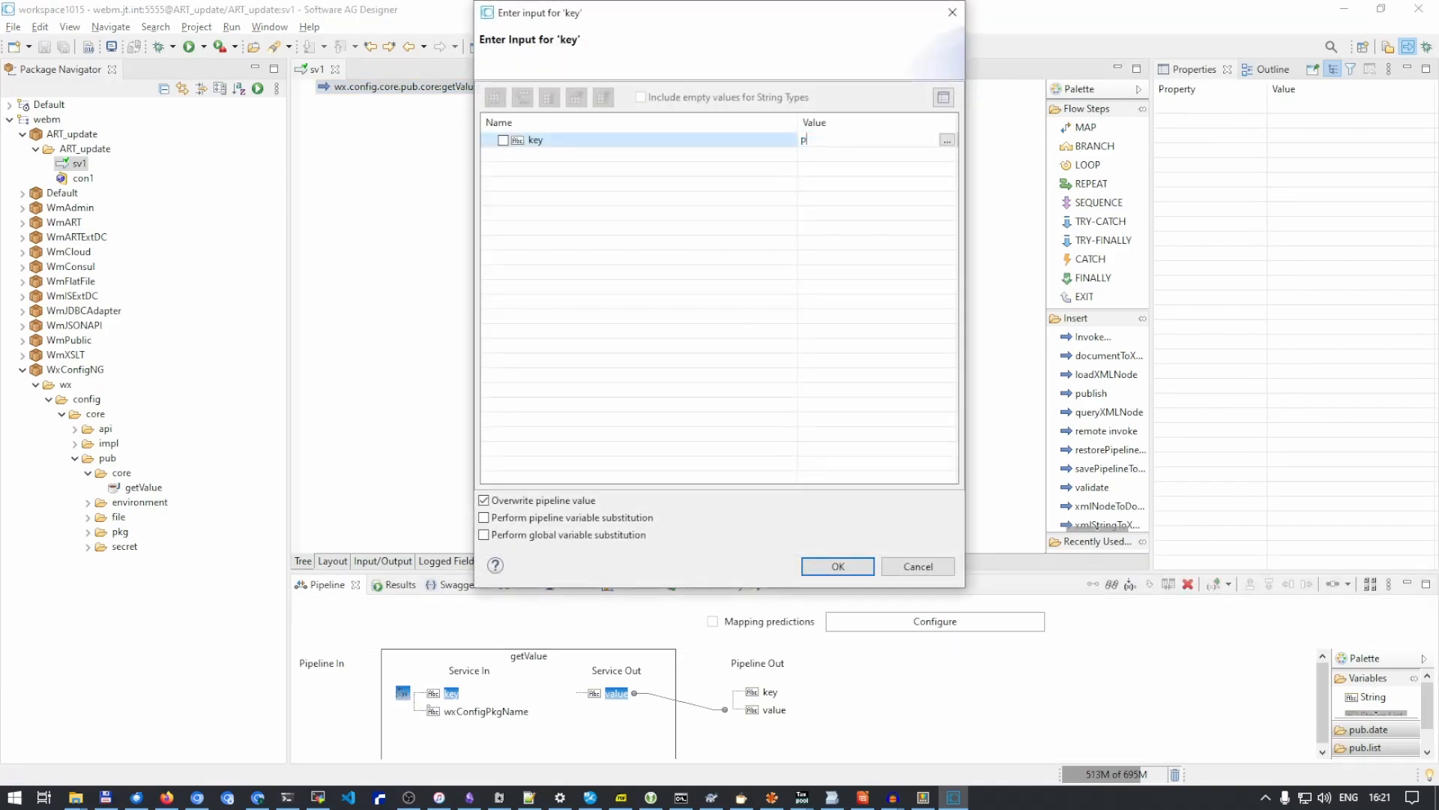
{"action": "type", "text": "assword"}
{"action": "left_click", "coordinate": [837, 566]}
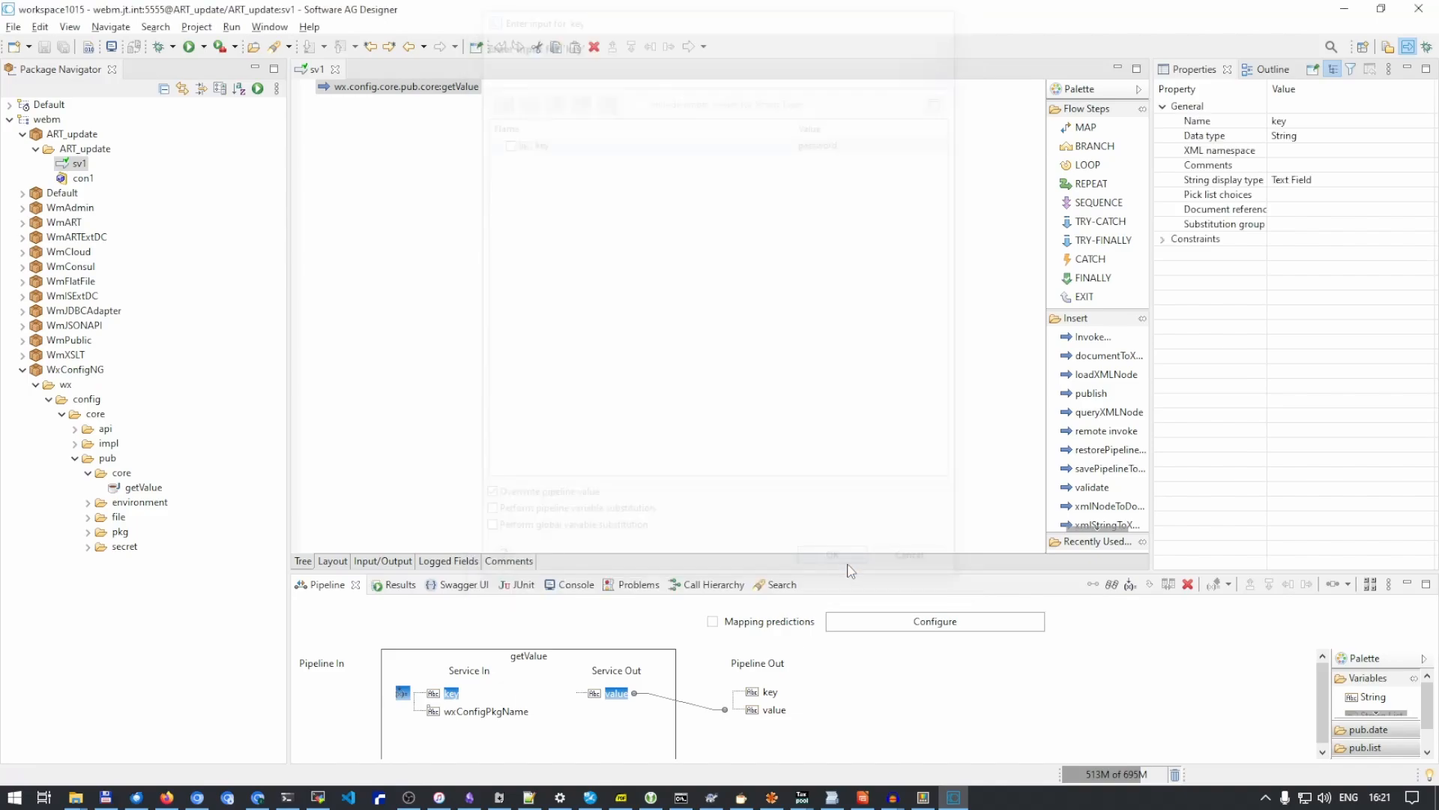
{"action": "left_click", "coordinate": [45, 46]}
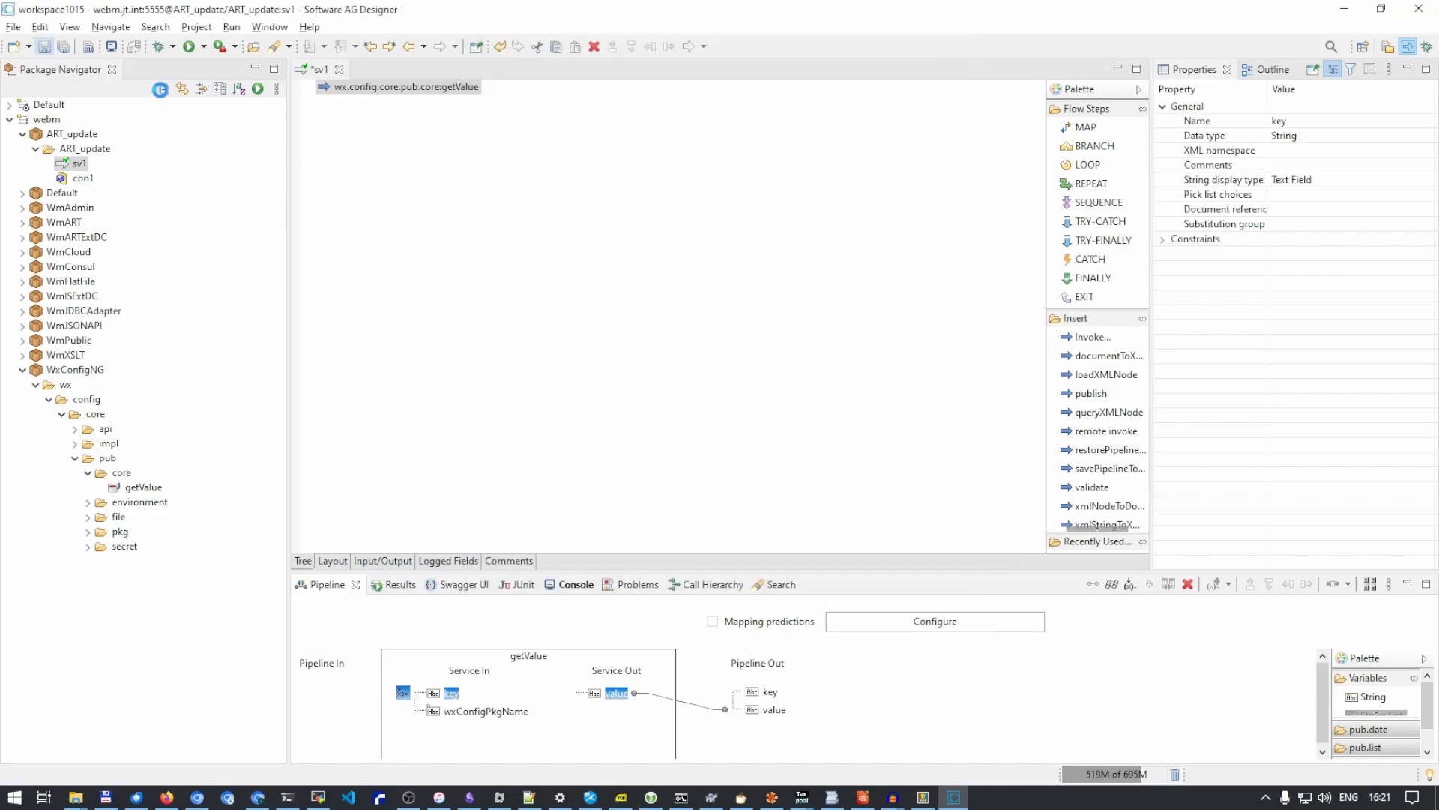
{"action": "left_click", "coordinate": [258, 89]}
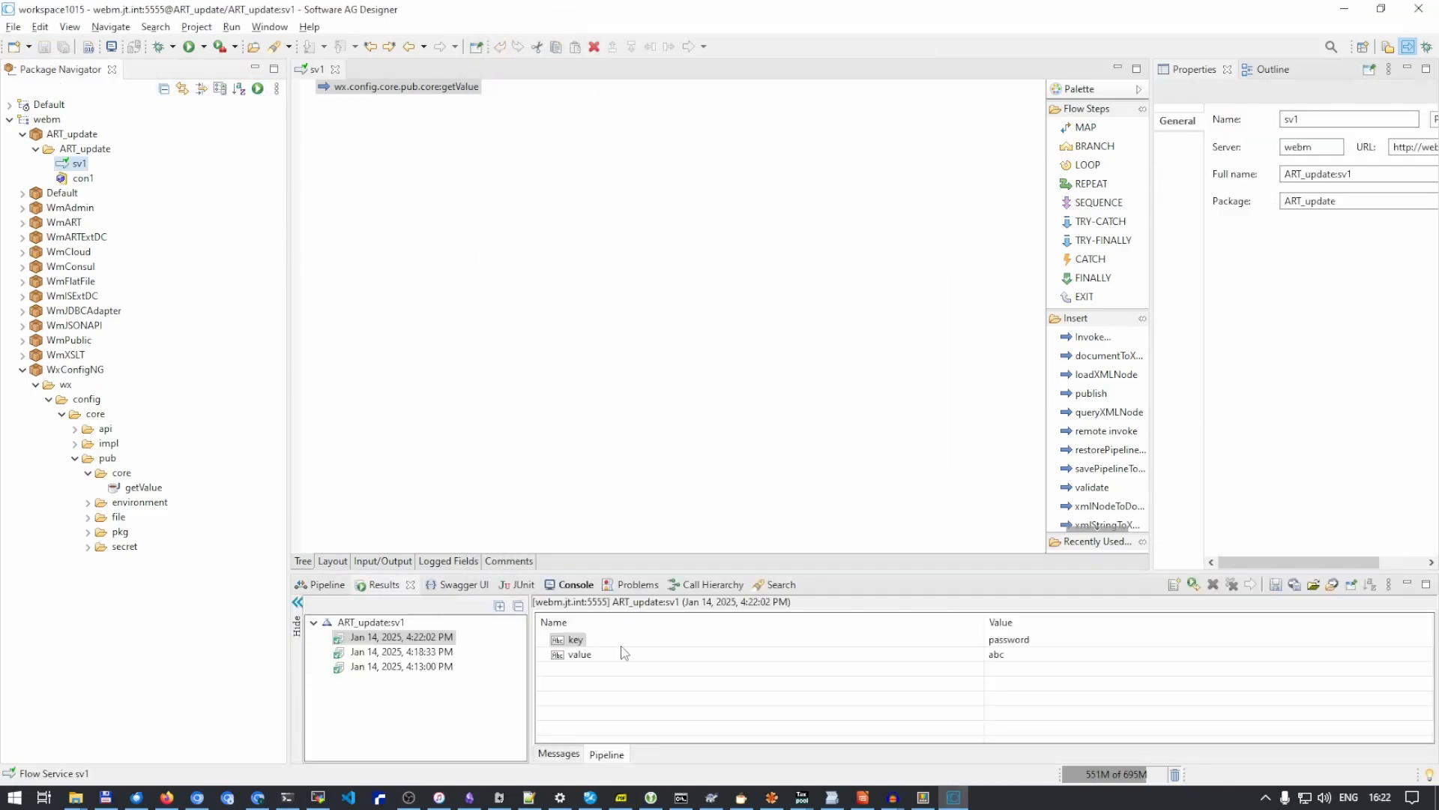